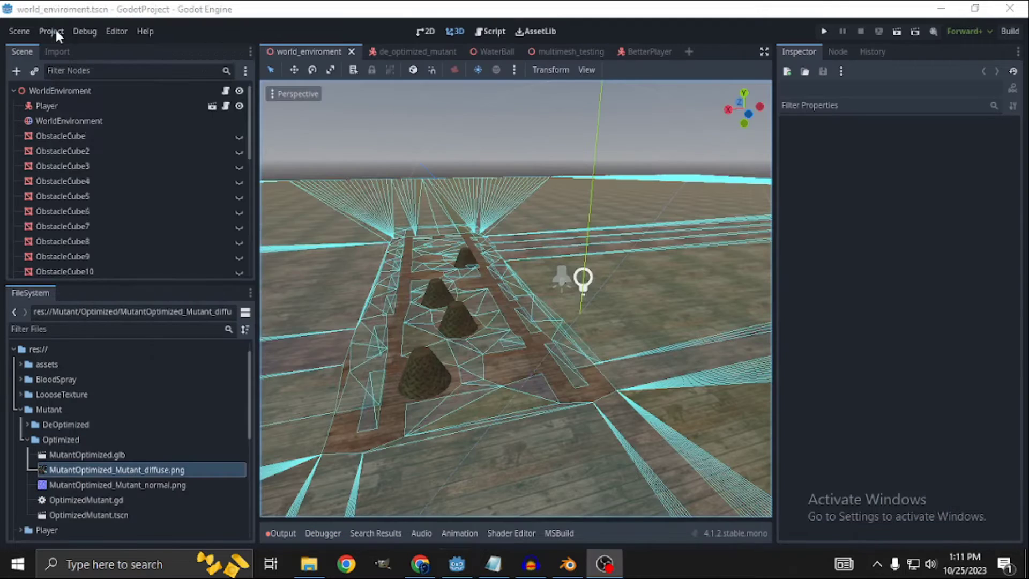
# - In the project's display window settings, try V-Sync Mode as Enabled and set it back to Disabled
pyautogui.click(55, 30)
pyautogui.click(72, 49)
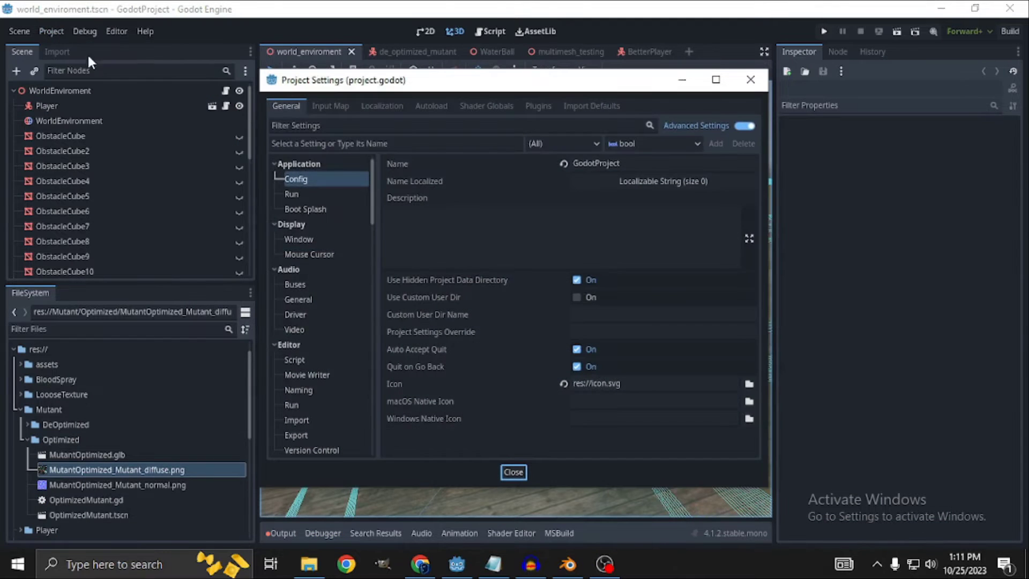
pyautogui.click(313, 241)
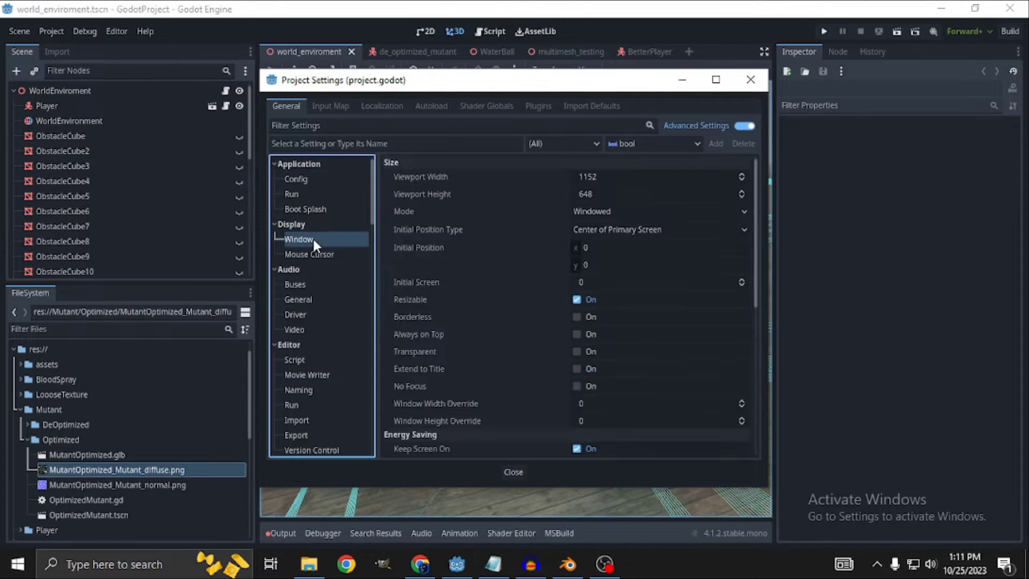
pyautogui.scroll(-6, 477, 308)
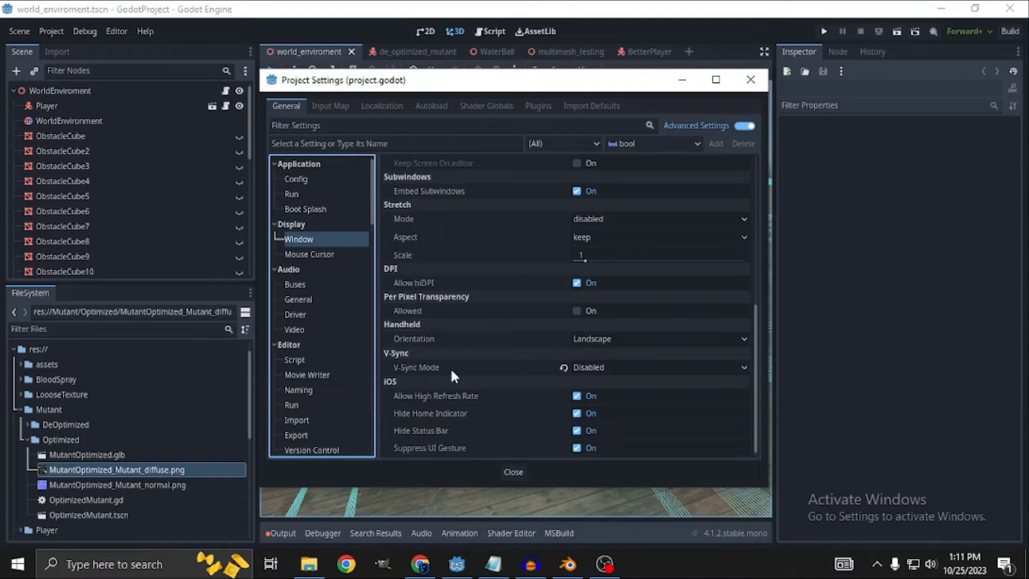
pyautogui.click(613, 367)
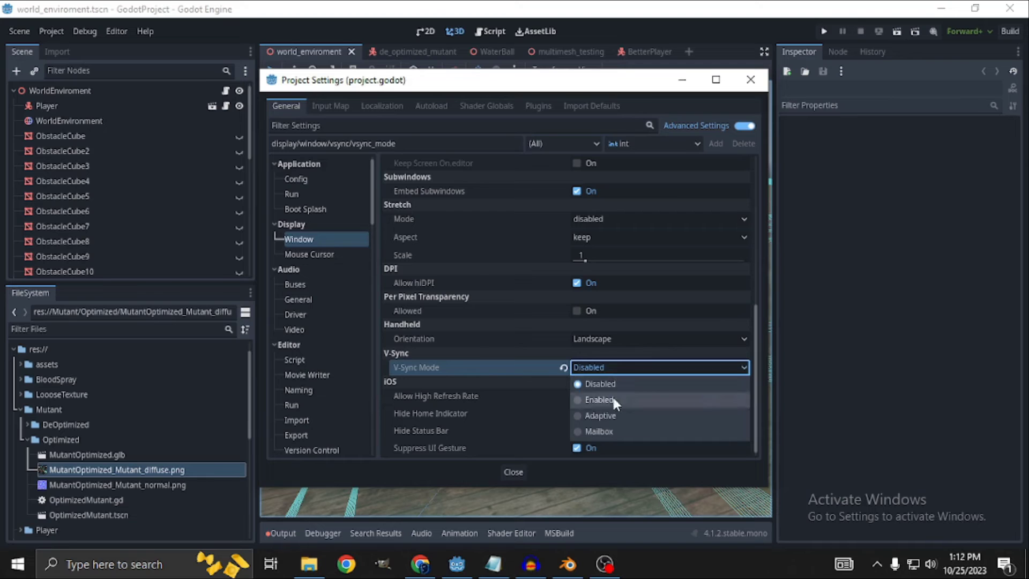
pyautogui.click(612, 395)
pyautogui.click(613, 367)
pyautogui.click(613, 384)
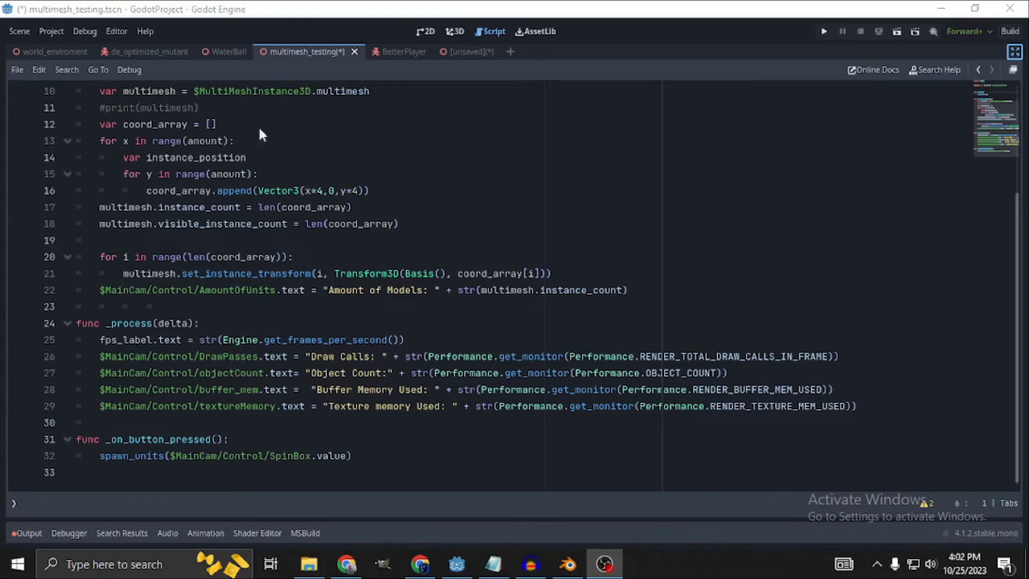
# - Examine the MultiMeshInstance3D and MainCam nodes in the 3D view with the docks restored, and run the current scene
pyautogui.click(453, 31)
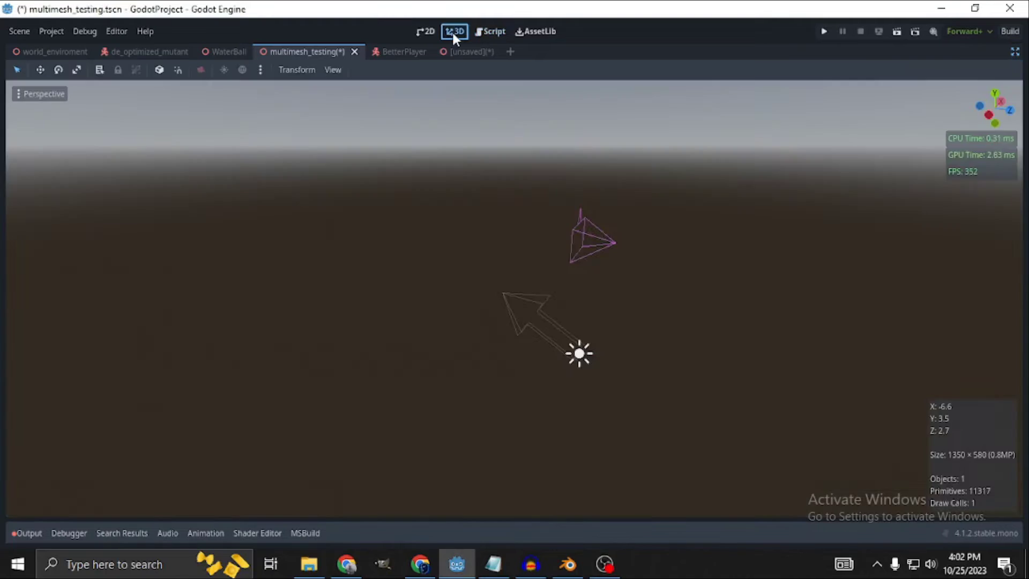
pyautogui.click(1015, 51)
pyautogui.click(26, 111)
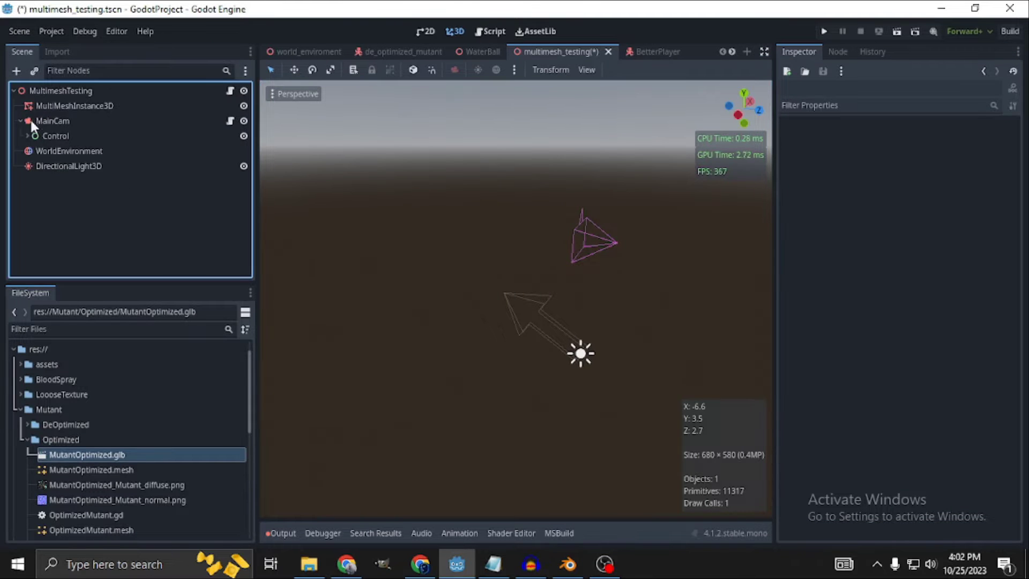
pyautogui.click(72, 106)
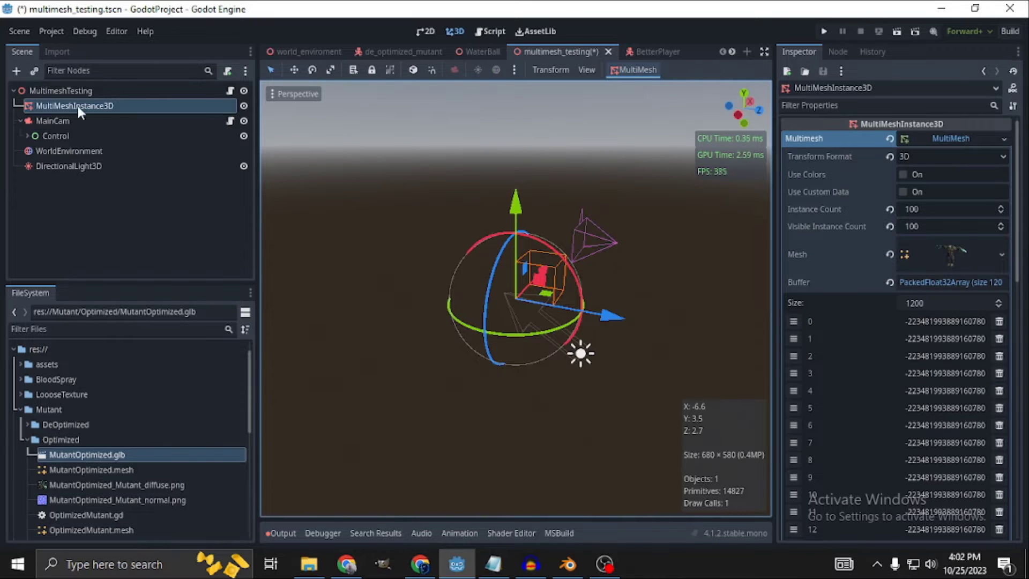
pyautogui.click(55, 120)
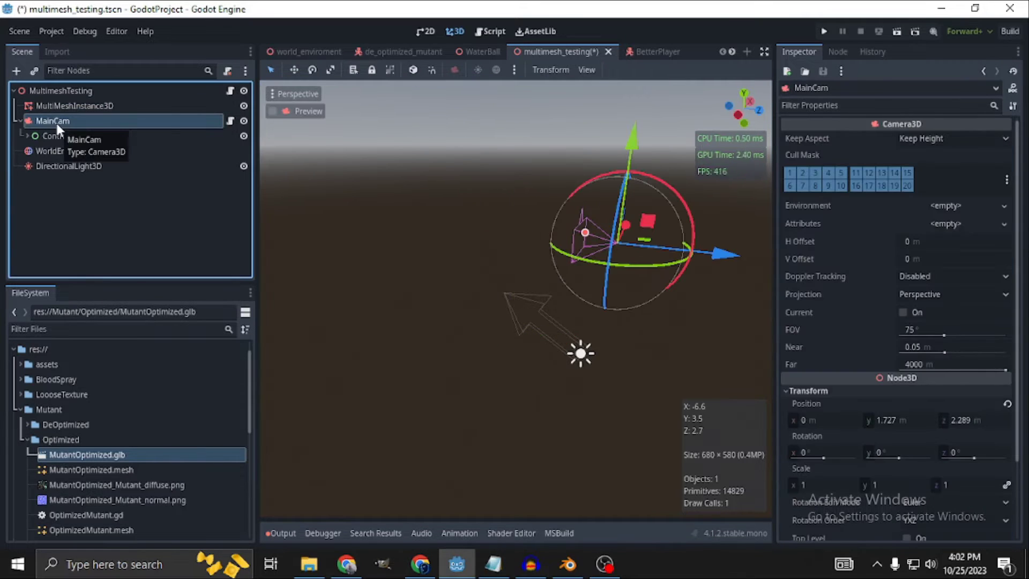
pyautogui.click(895, 31)
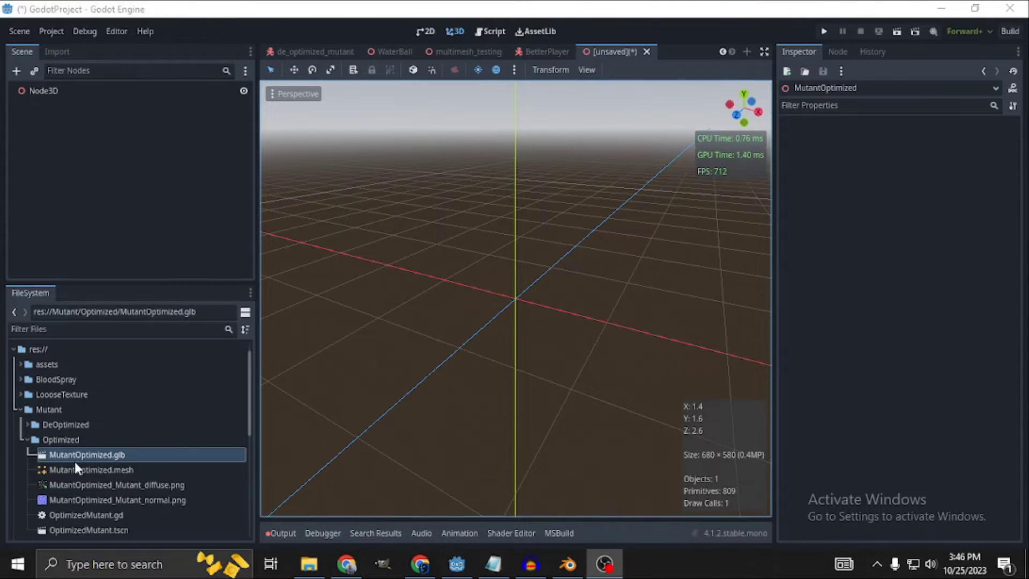
# - Add MutantOptimized.glb to the unsaved scene and enable Editable Children on its node
pyautogui.moveTo(75, 455); pyautogui.dragTo(418, 280)
pyautogui.click(147, 110)
pyautogui.rightClick(146, 107)
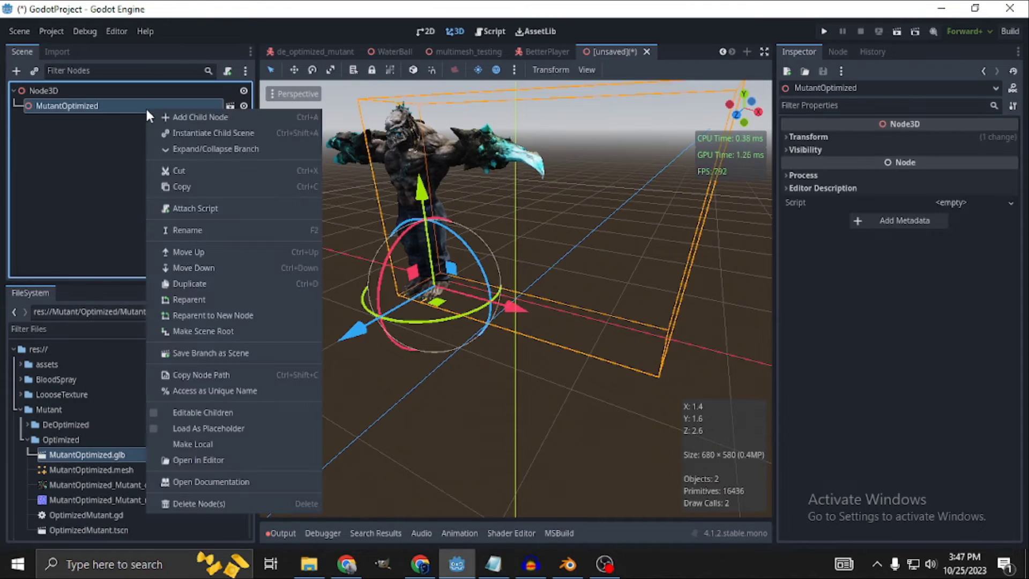
pyautogui.click(224, 412)
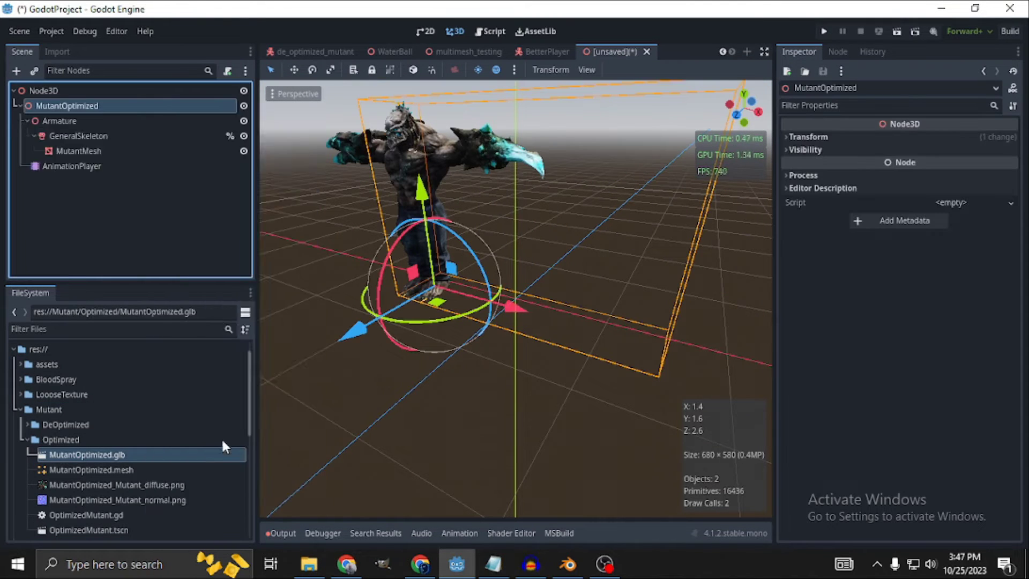
# - Reparent MutantMesh directly under the Node3D root and delete the MutantOptimized node with its children
pyautogui.click(78, 153)
pyautogui.moveTo(79, 151); pyautogui.dragTo(53, 90)
pyautogui.click(60, 104)
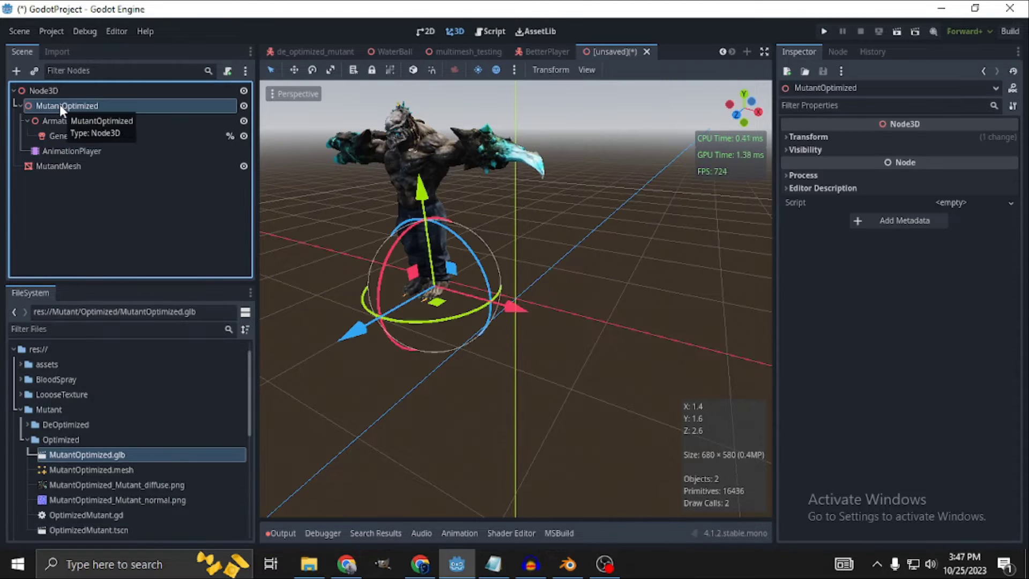
pyautogui.press('Delete')
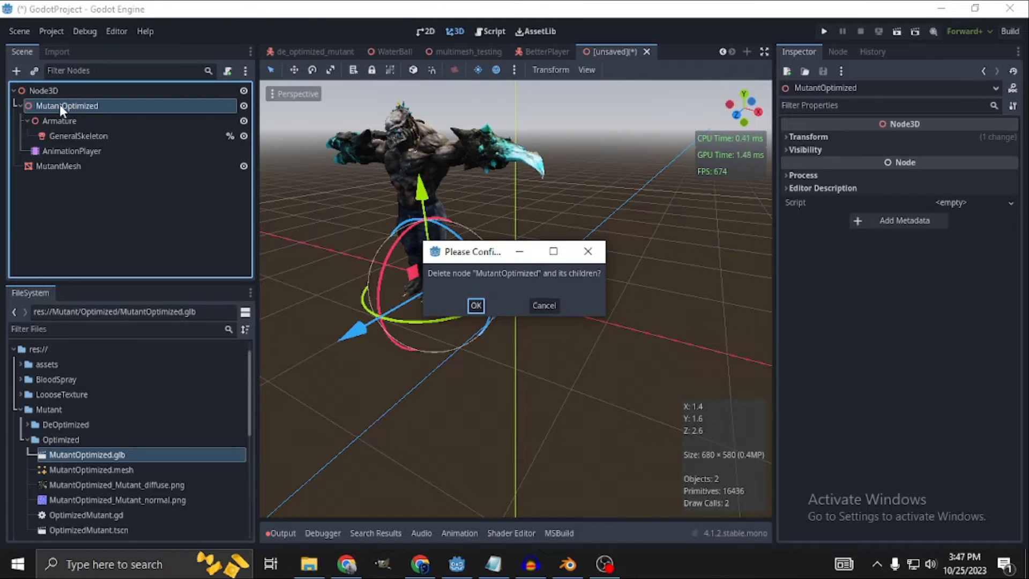
pyautogui.press('Return')
# - Make the mesh resource of the MutantMesh node unique
pyautogui.click(59, 105)
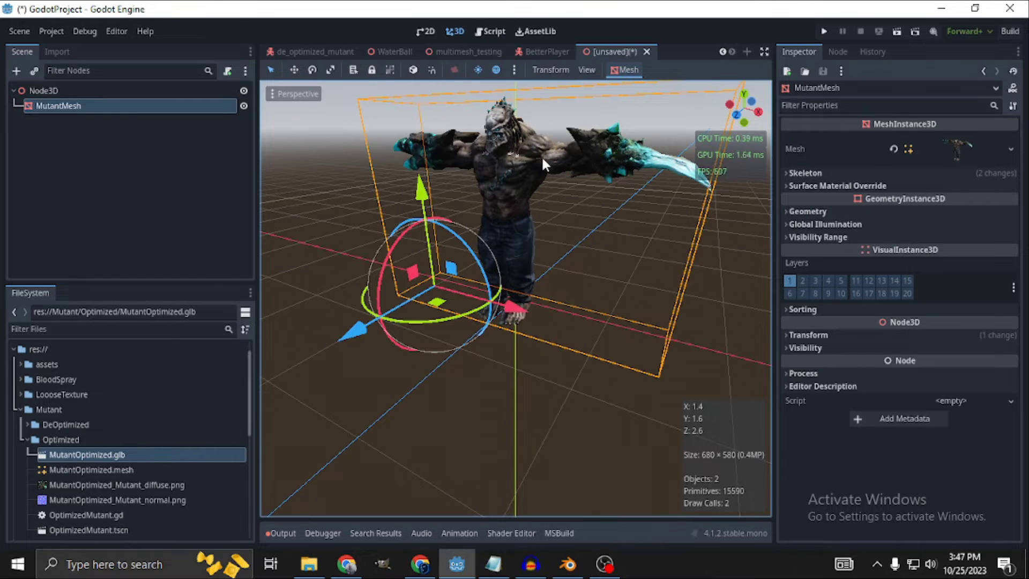
pyautogui.click(1007, 150)
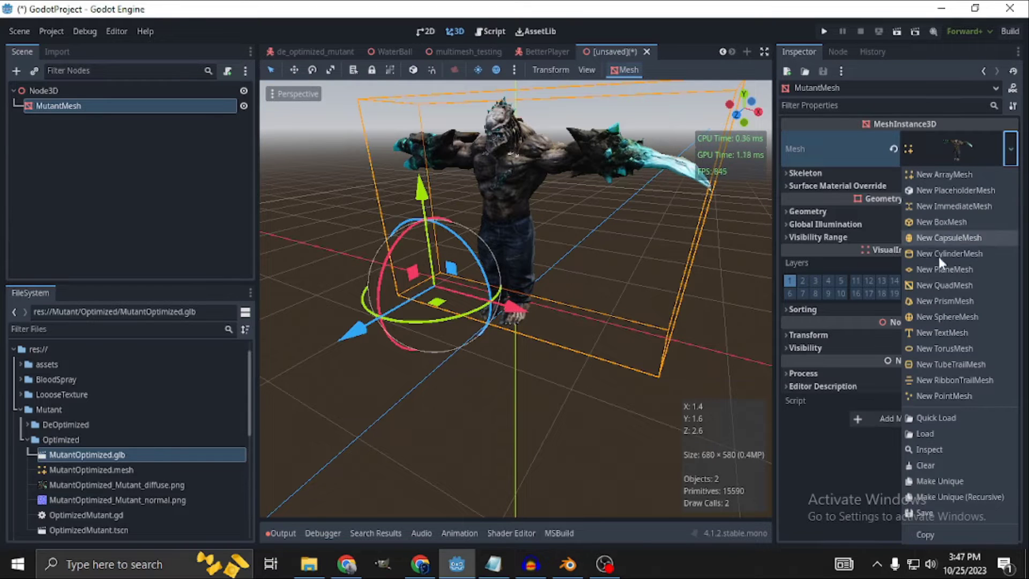
pyautogui.click(935, 475)
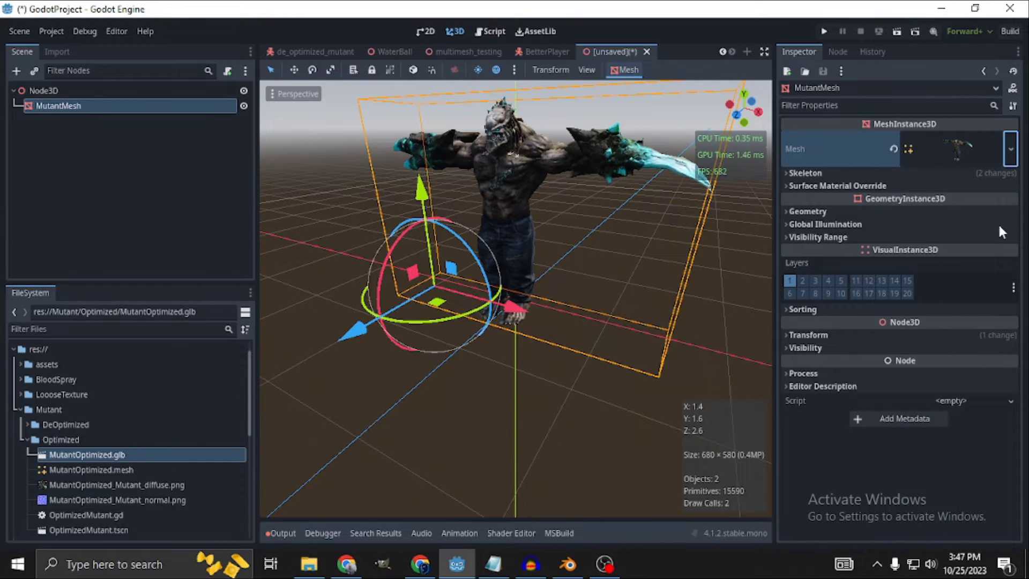
# - Save MutantMesh's mesh resource as OptimizedMutant.mesh in the Mutant/Optimized folder
pyautogui.click(1011, 151)
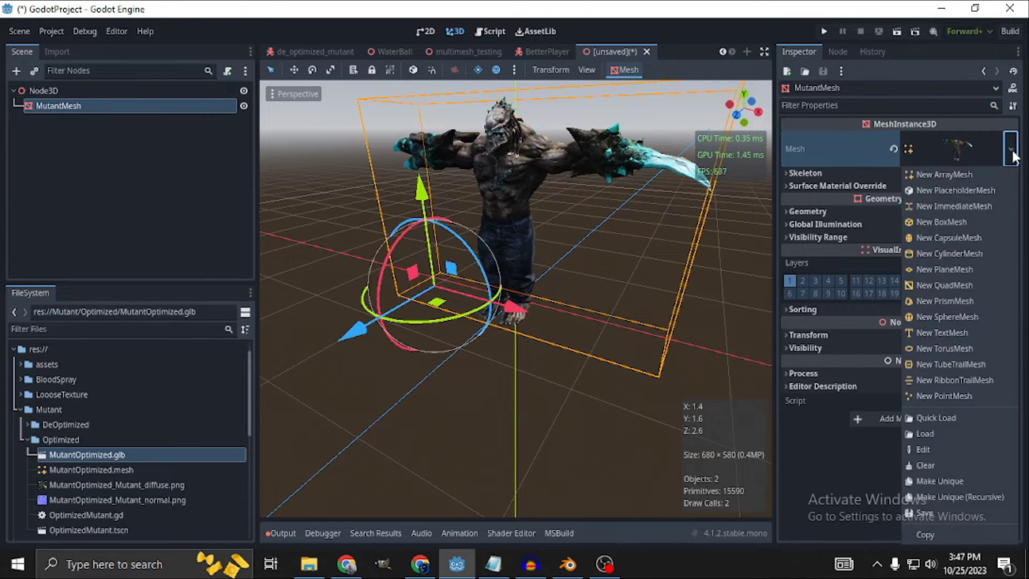
pyautogui.click(934, 513)
pyautogui.click(442, 454)
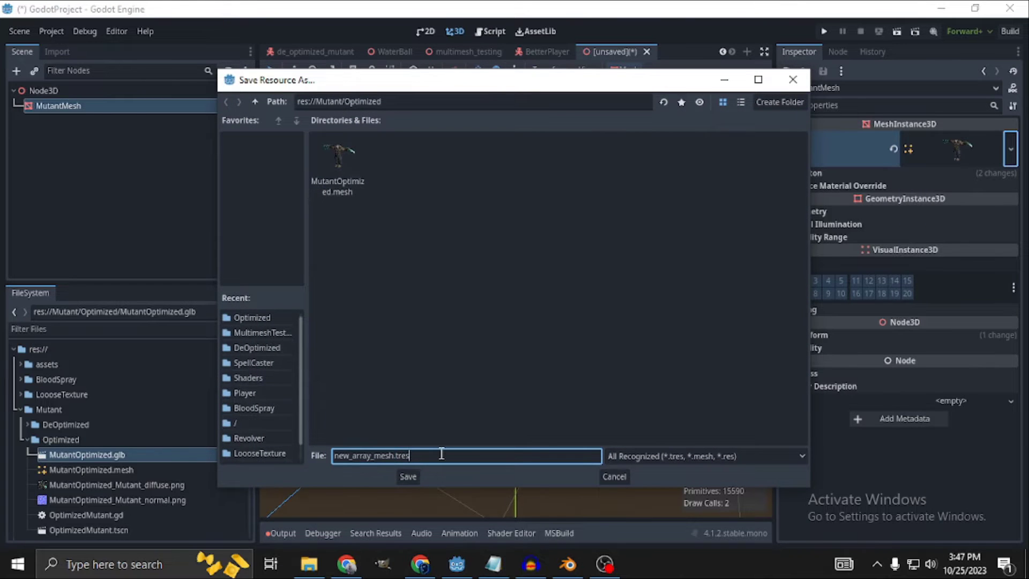
pyautogui.press('BackSpace')
pyautogui.press('BackSpace')
pyautogui.press('BackSpace')
pyautogui.press('BackSpace')
pyautogui.write('mesh')
pyautogui.press('Left')
pyautogui.press('Left')
pyautogui.press('Left')
pyautogui.press('Left')
pyautogui.press('Left')
pyautogui.press('BackSpace')
pyautogui.press('BackSpace')
pyautogui.press('BackSpace')
pyautogui.press('BackSpace')
pyautogui.press('BackSpace')
pyautogui.press('BackSpace')
pyautogui.press('BackSpace')
pyautogui.press('BackSpace')
pyautogui.press('BackSpace')
pyautogui.press('BackSpace')
pyautogui.press('BackSpace')
pyautogui.press('BackSpace')
pyautogui.press('BackSpace')
pyautogui.press('BackSpace')
pyautogui.write('OptimizedMutat')
pyautogui.press('BackSpace')
pyautogui.write('nt')
pyautogui.press('Return')
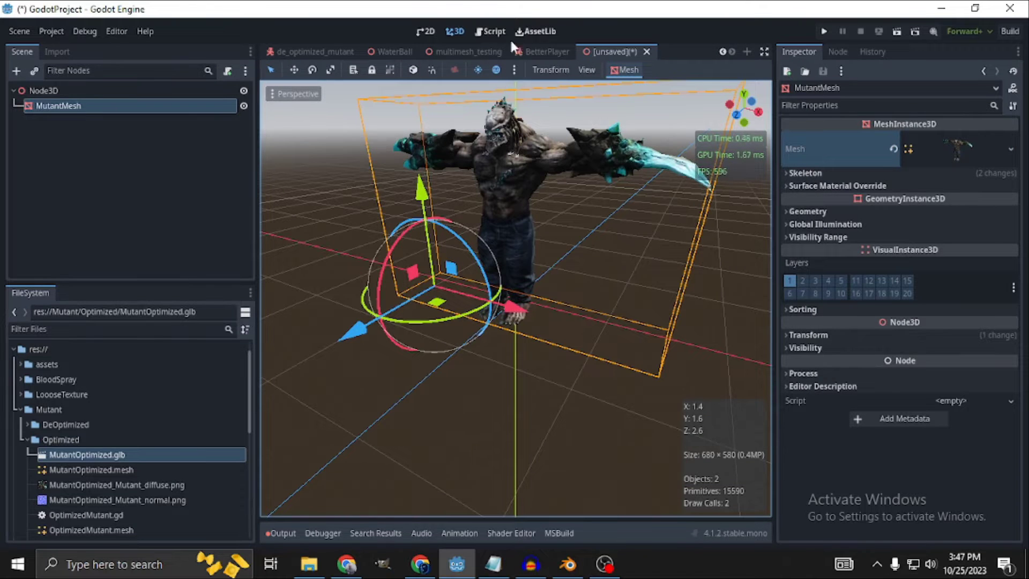
# - Switch to the multimesh_testing scene and expand the MultiMesh resource of the MultiMeshInstance3D node
pyautogui.click(477, 51)
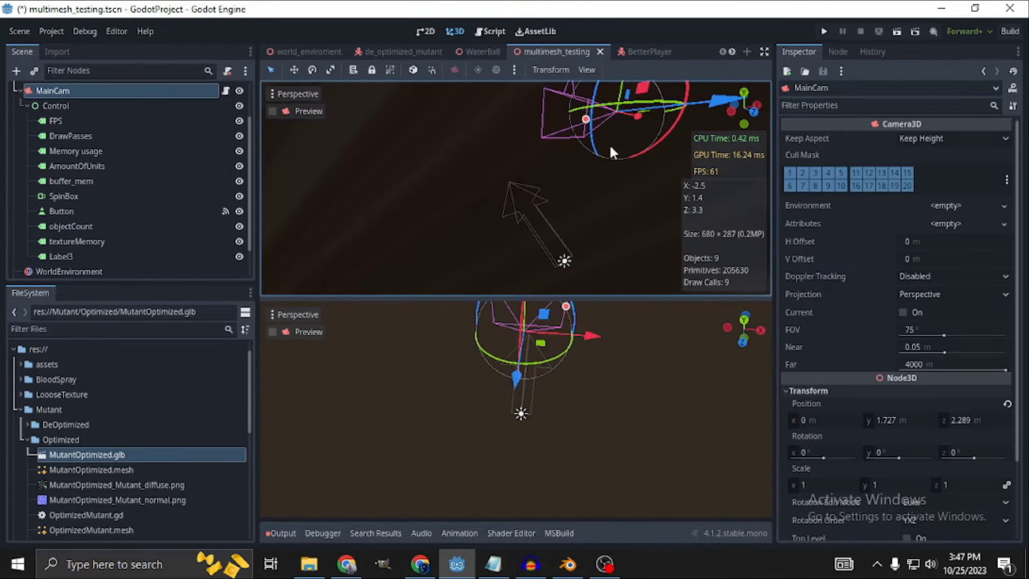
pyautogui.scroll(2, 53, 109)
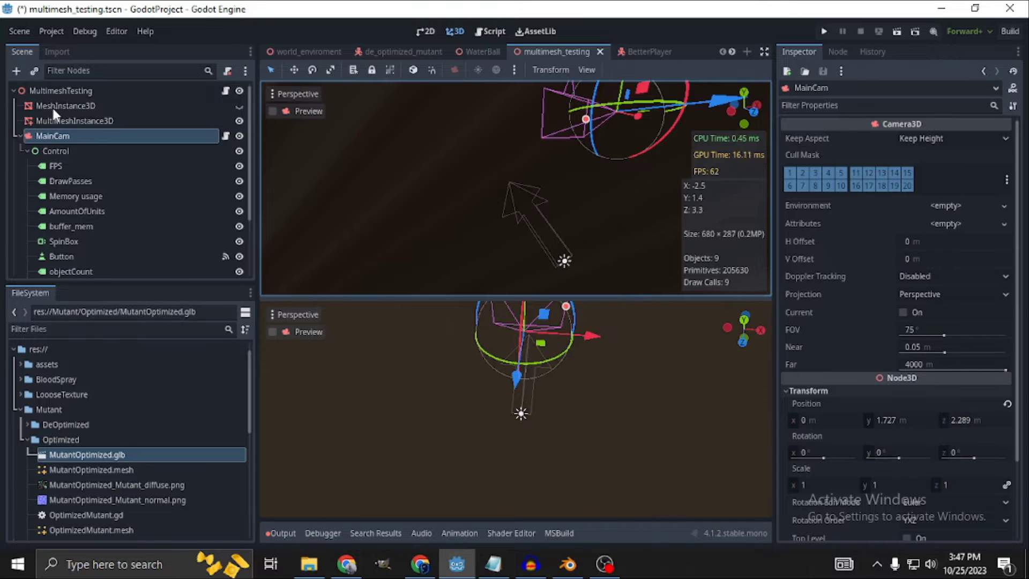
pyautogui.click(81, 120)
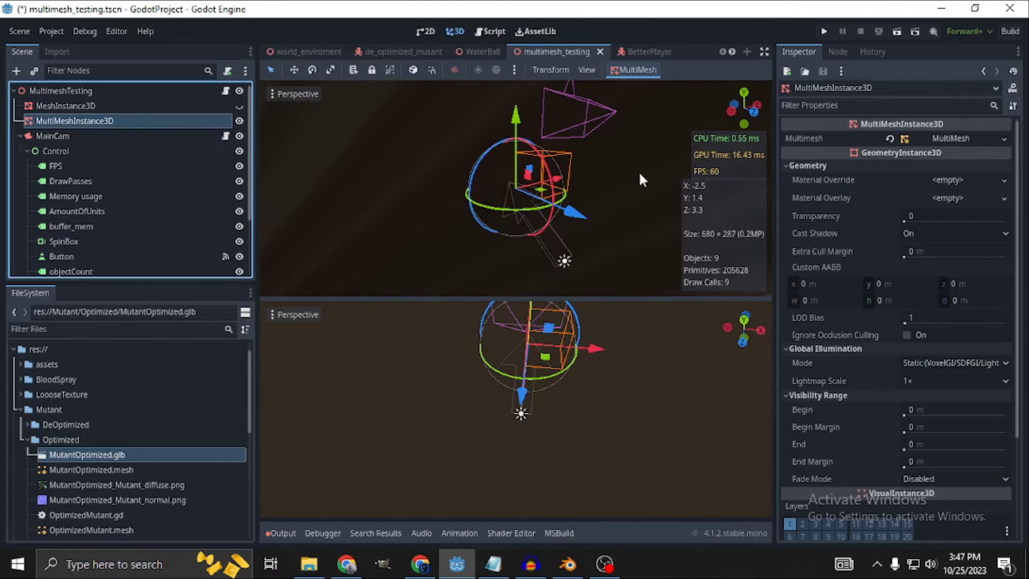
pyautogui.click(952, 138)
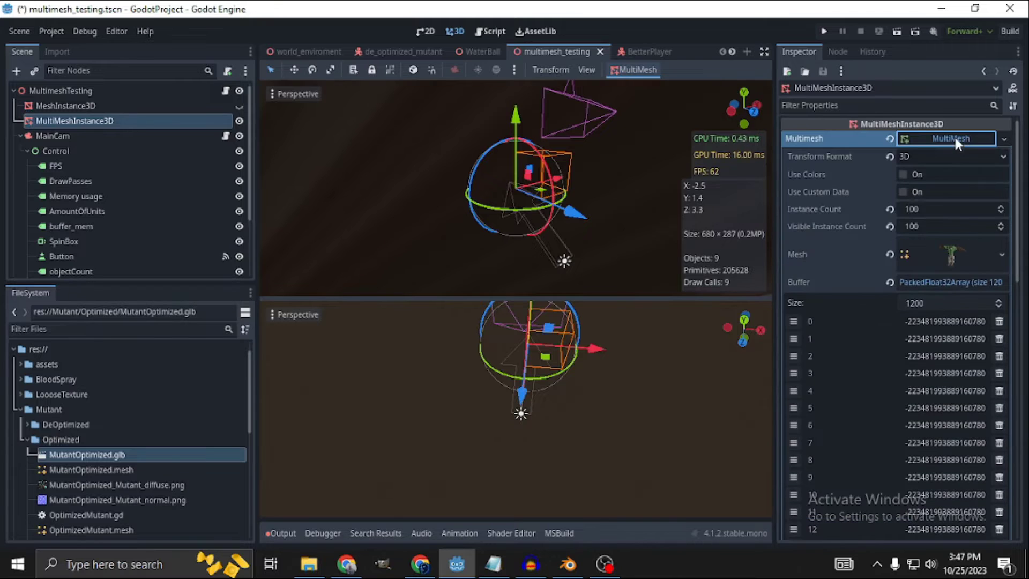
# - Quick-load Mutant/Optimized/MutantOptimized.mesh as the mesh of the MultiMesh resource
pyautogui.click(1000, 254)
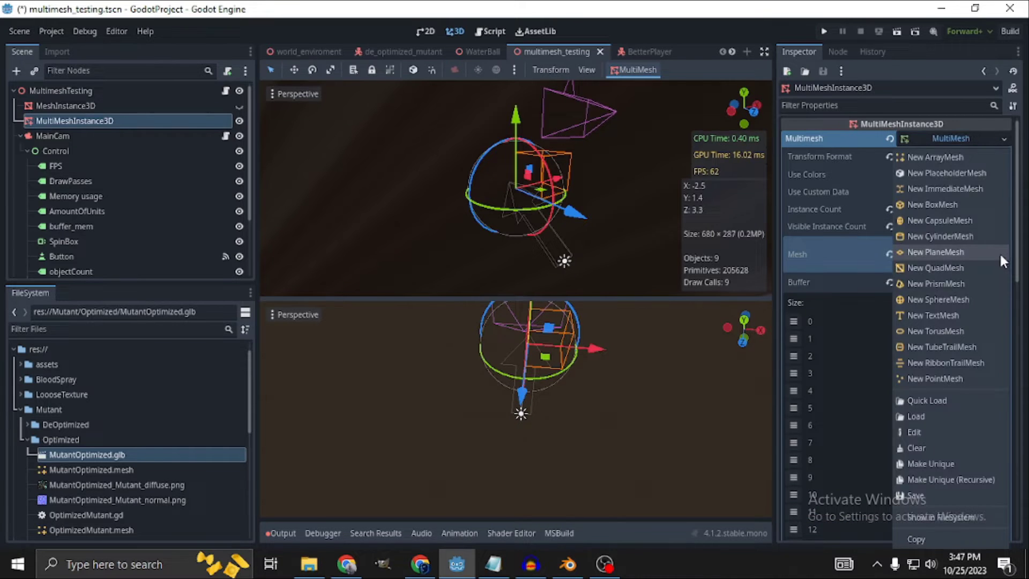
pyautogui.click(957, 399)
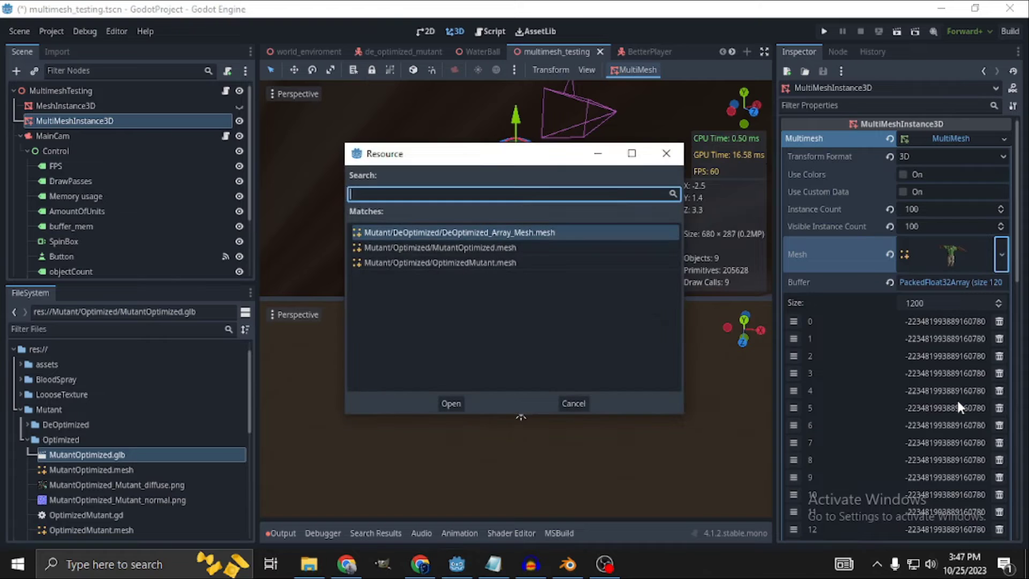
pyautogui.click(491, 247)
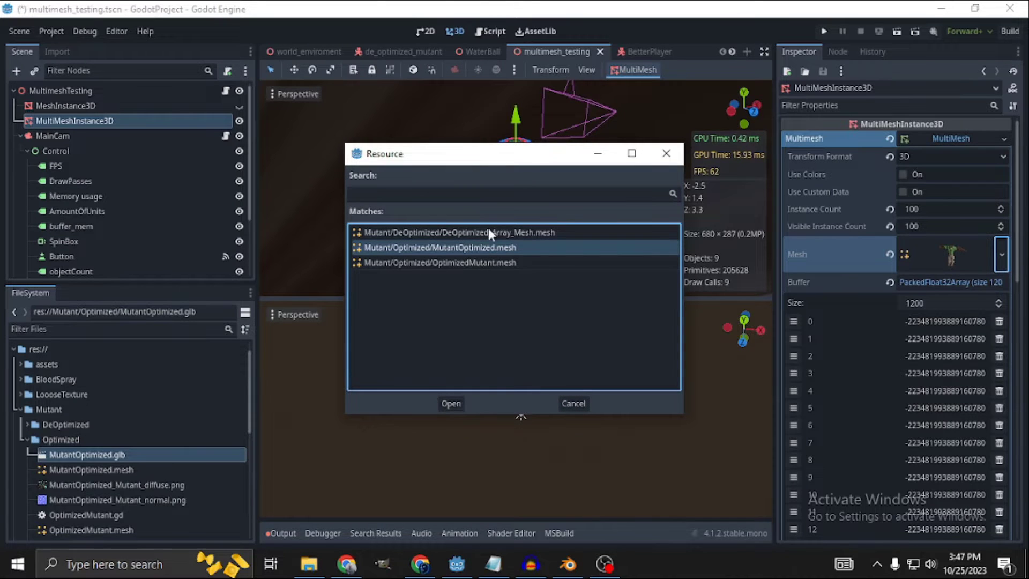
pyautogui.click(488, 230)
pyautogui.click(481, 246)
pyautogui.click(451, 403)
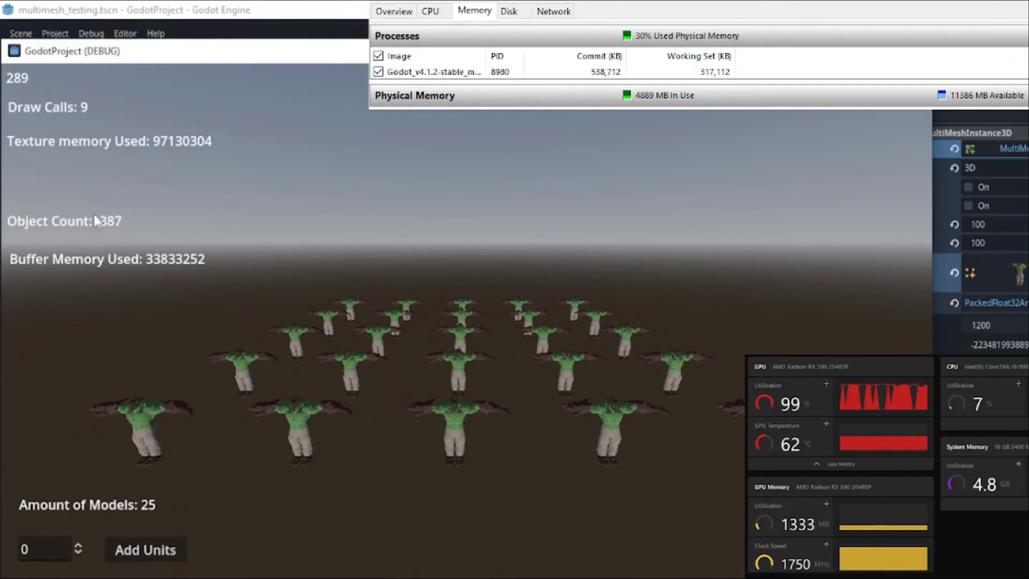
# - In the running test scene, set the unit amount to 1 and spawn the units
pyautogui.click(37, 548)
pyautogui.press('BackSpace')
pyautogui.write('1')
pyautogui.click(136, 550)
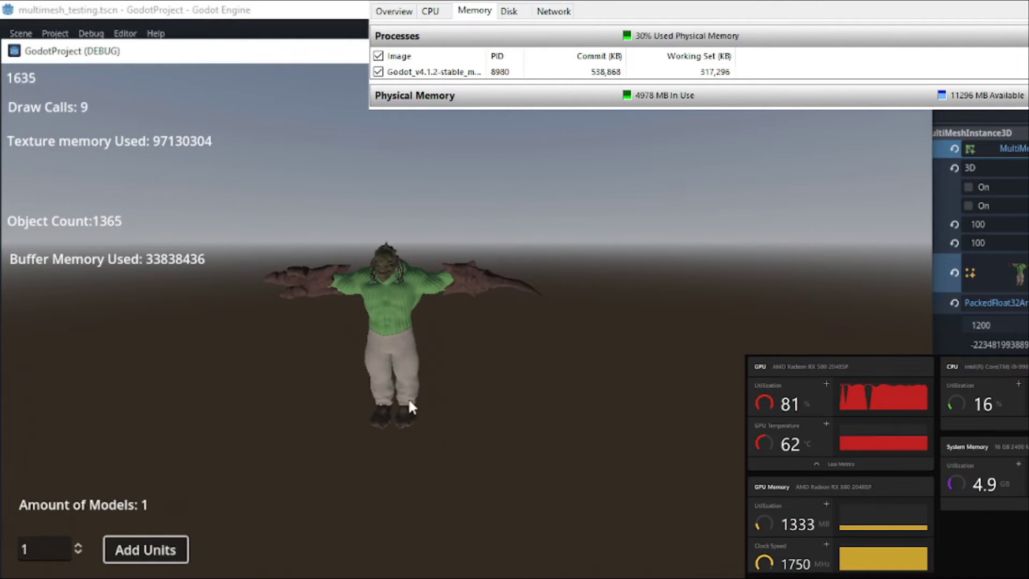
# - Set the unit amount to 5 and spawn the grid of mutants again
pyautogui.click(48, 549)
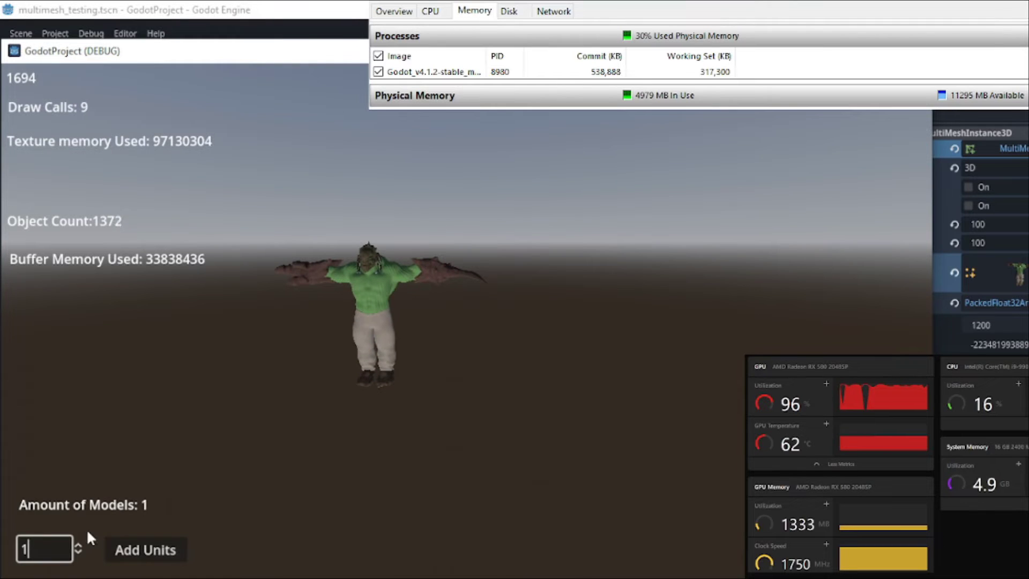
pyautogui.write('0')
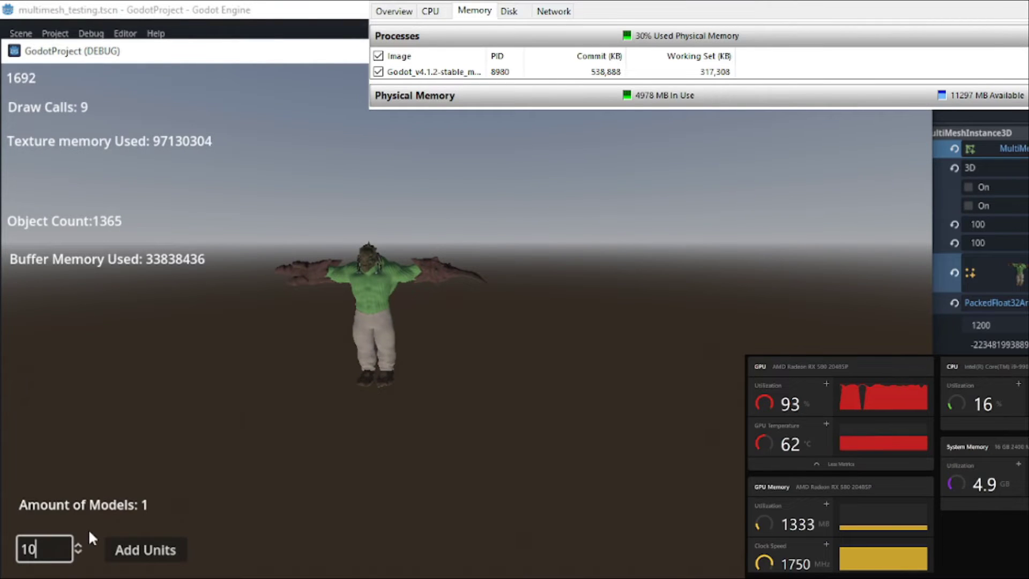
pyautogui.press('BackSpace')
pyautogui.press('BackSpace')
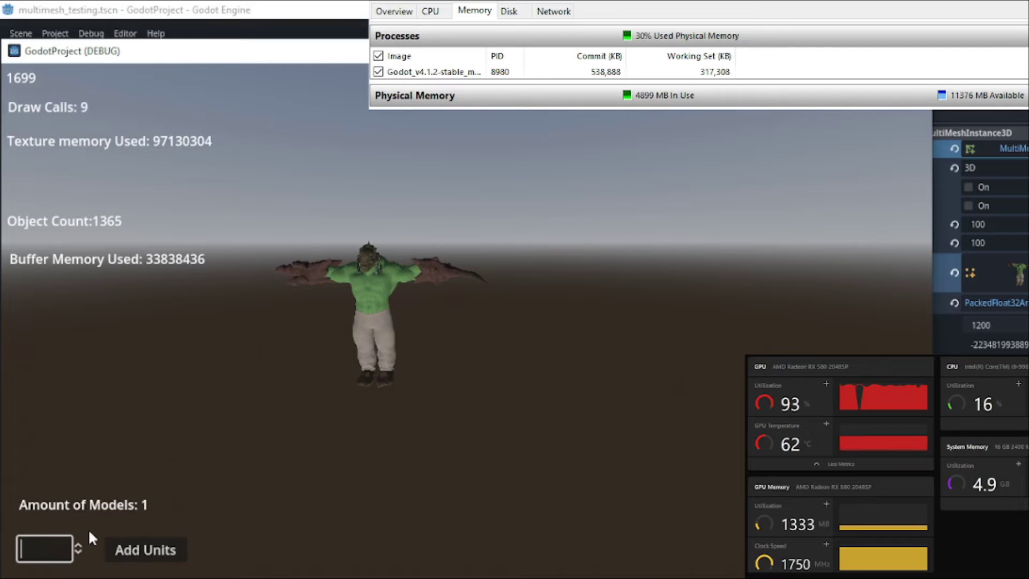
pyautogui.write('5')
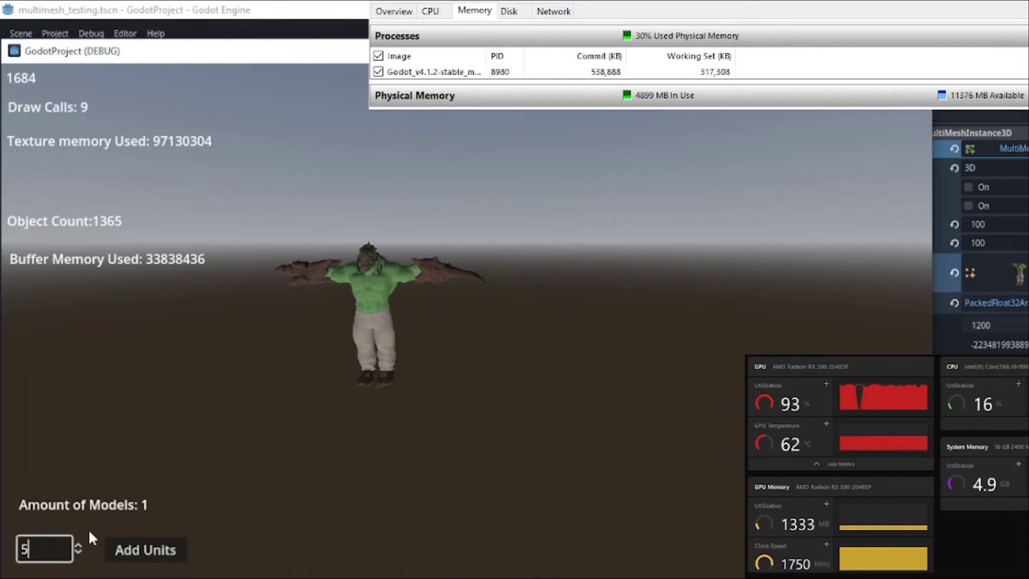
pyautogui.click(136, 552)
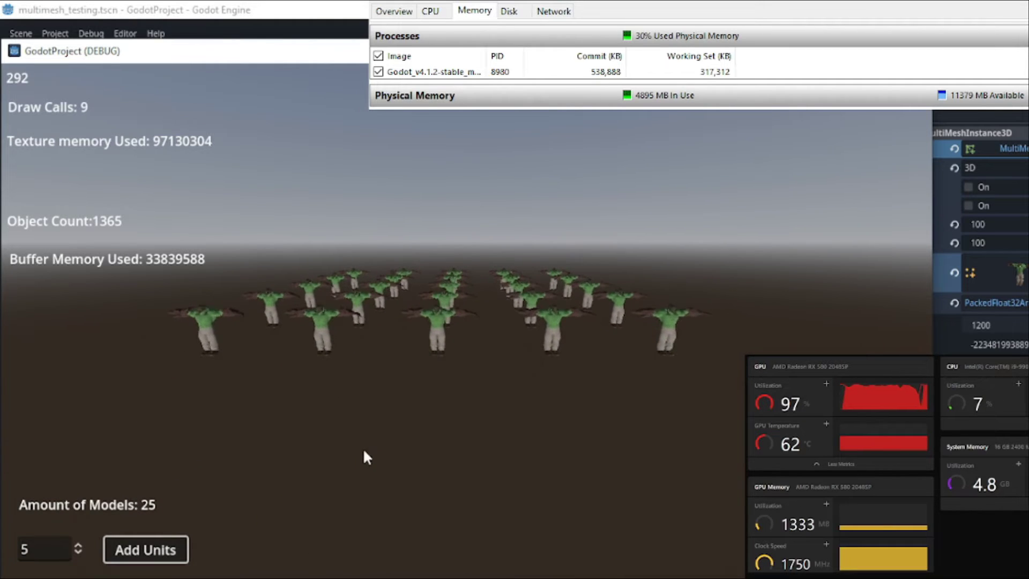
# - Set the unit amount to 10 and spawn the larger grid of green-shirted mutants
pyautogui.click(40, 548)
pyautogui.press('BackSpace')
pyautogui.write('10')
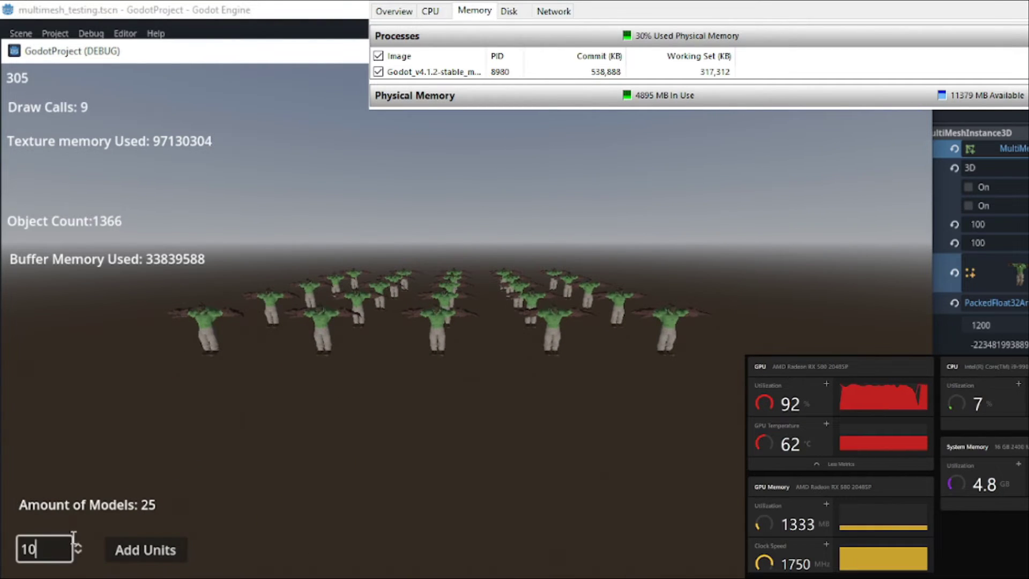
pyautogui.click(133, 551)
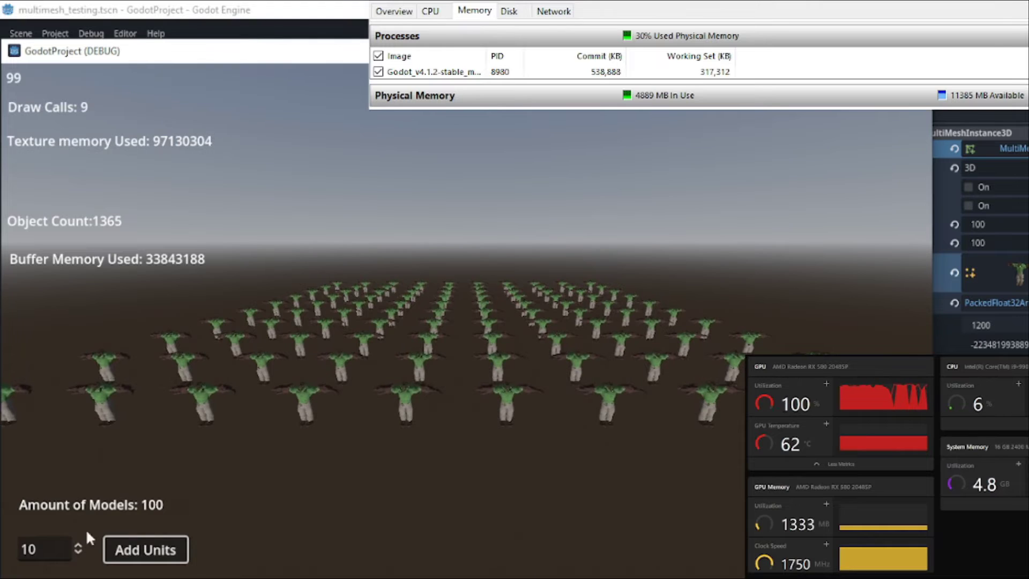
# - Raise the unit amount to 20 and spawn the green-shirted mutants again
pyautogui.click(69, 545)
pyautogui.press('BackSpace')
pyautogui.press('BackSpace')
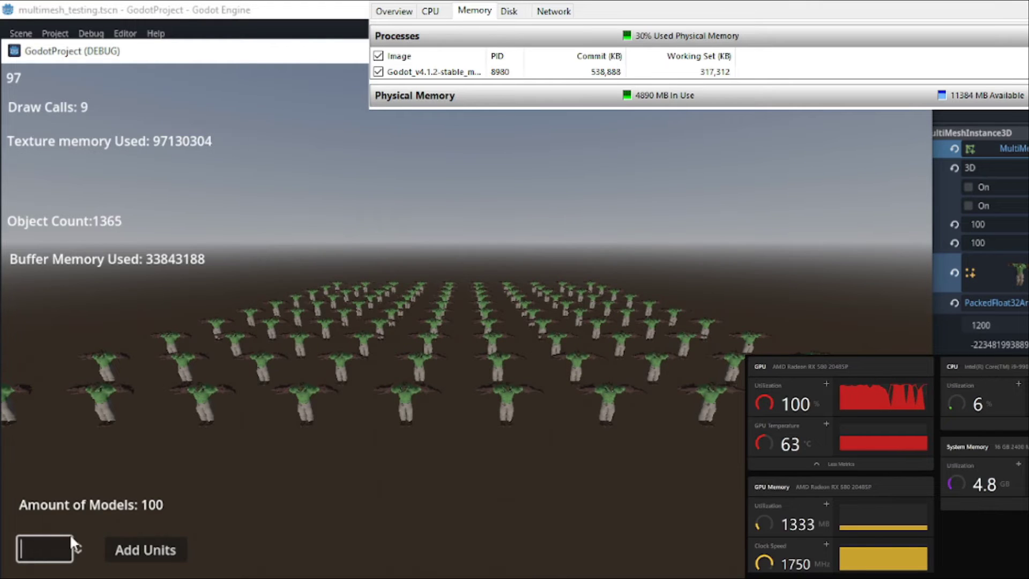
pyautogui.write('20')
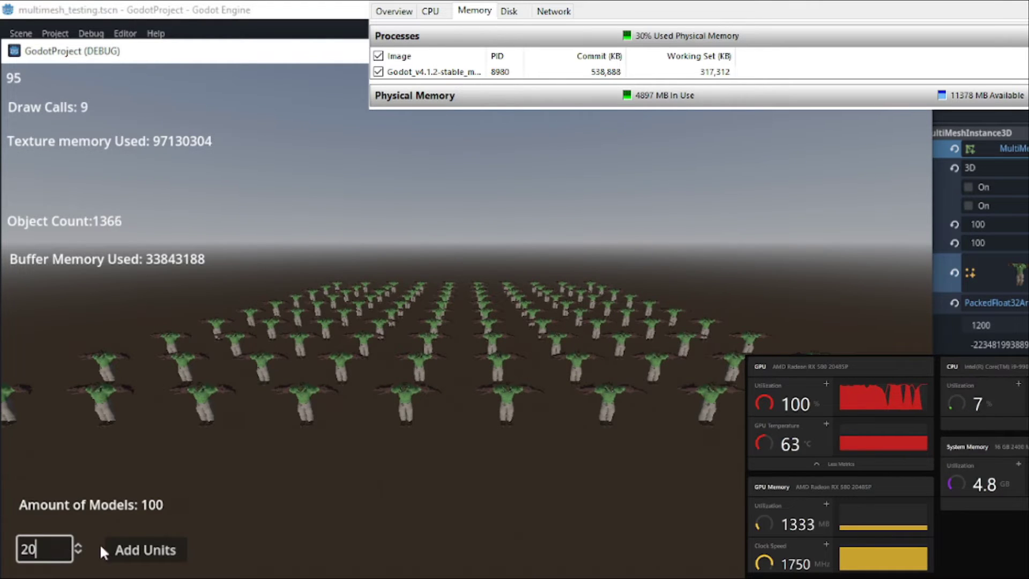
pyautogui.click(156, 549)
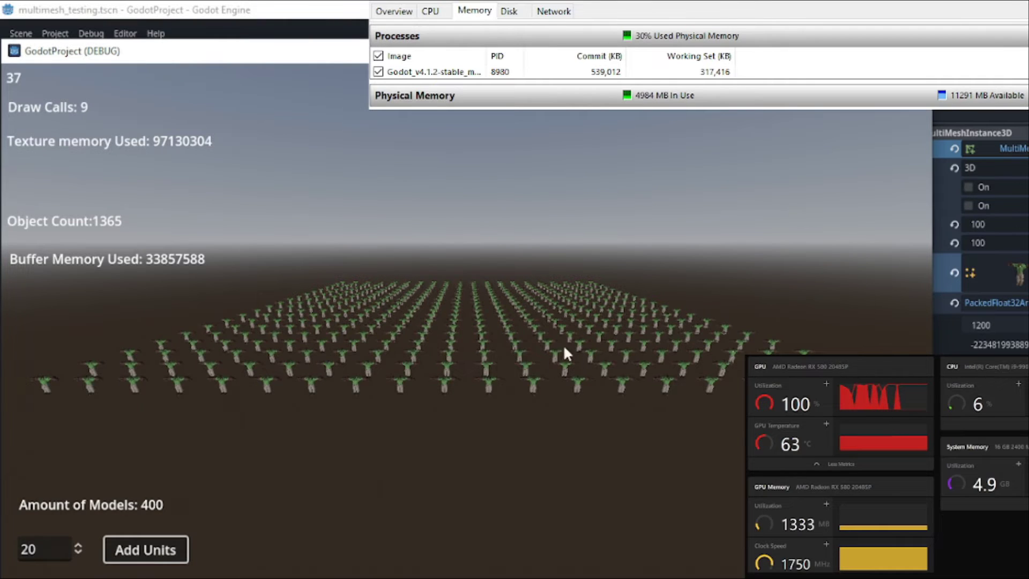
# - Replace the unit amount with 100 and spawn the full grid of green-shirted mutants
pyautogui.click(59, 549)
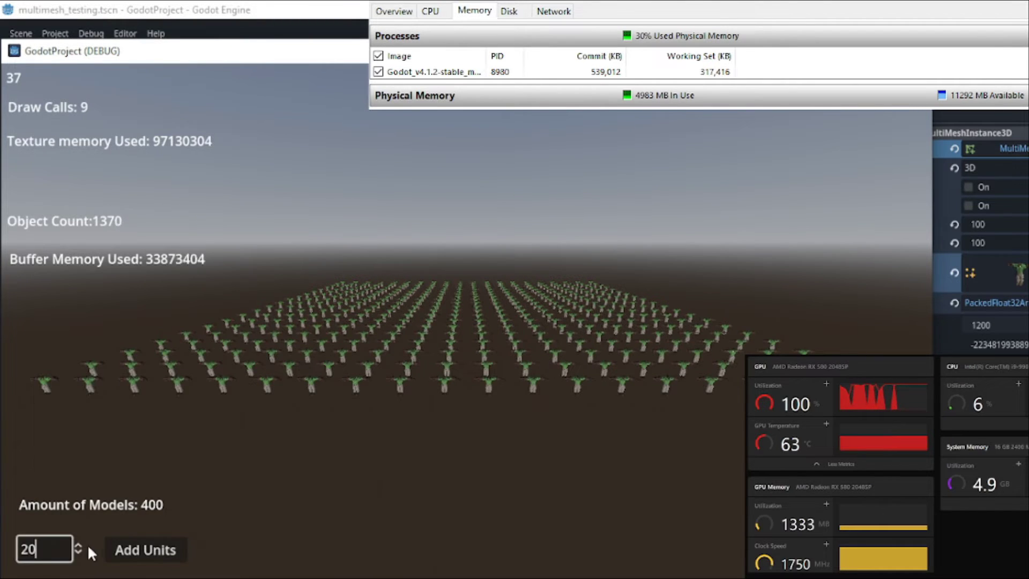
pyautogui.hotkey('ctrl', 'a')
pyautogui.write('0')
pyautogui.write('1')
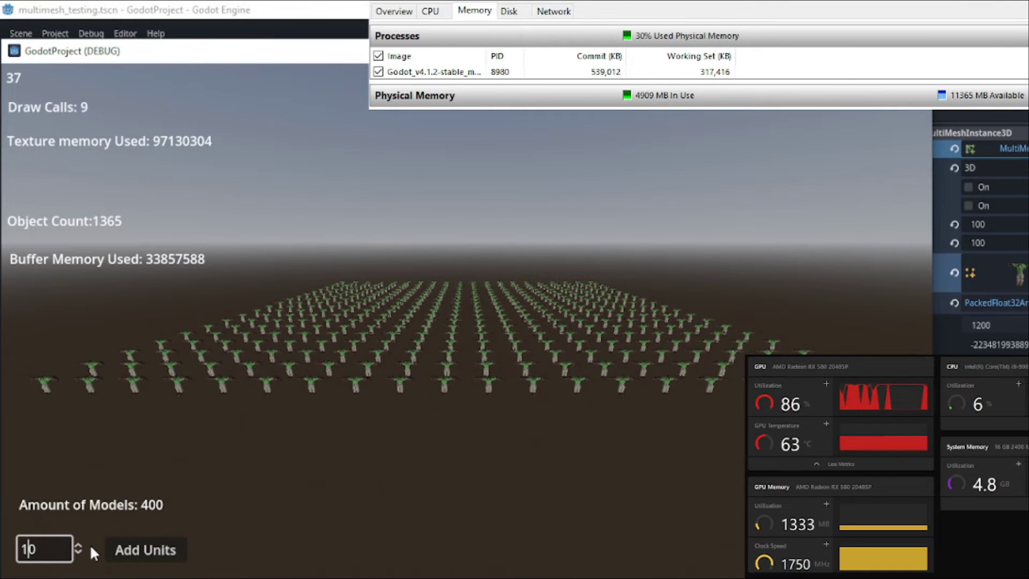
pyautogui.write('0')
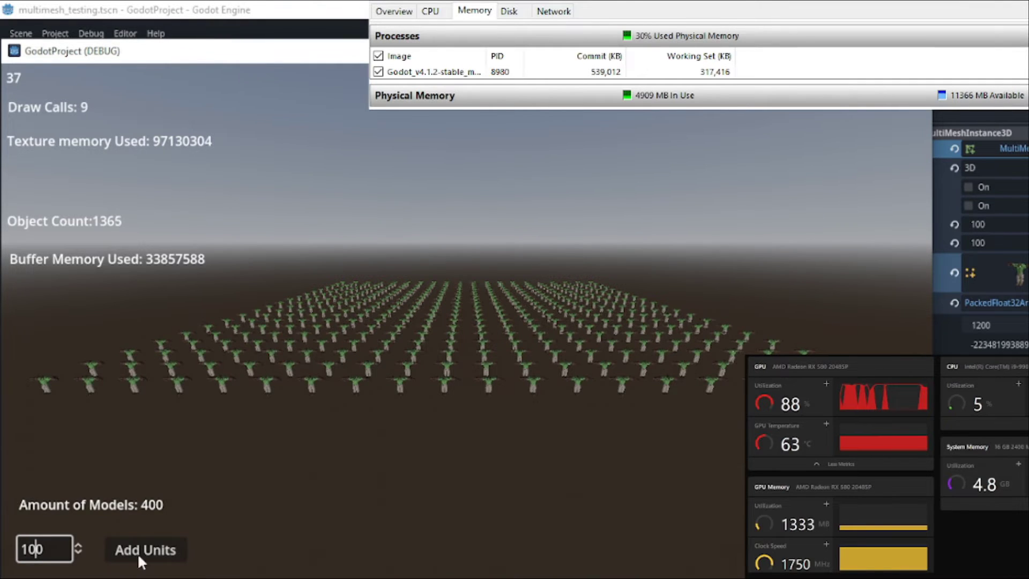
pyautogui.click(154, 555)
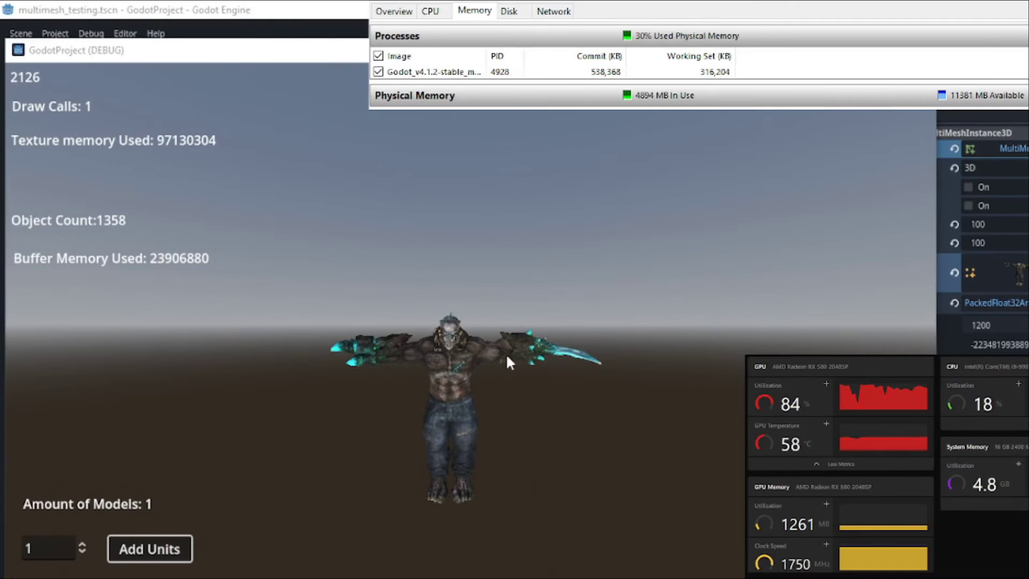
# - Inspect the single textured mutant up close, then set the unit amount to 5 and spawn the grid
pyautogui.scroll(3, 483, 388)
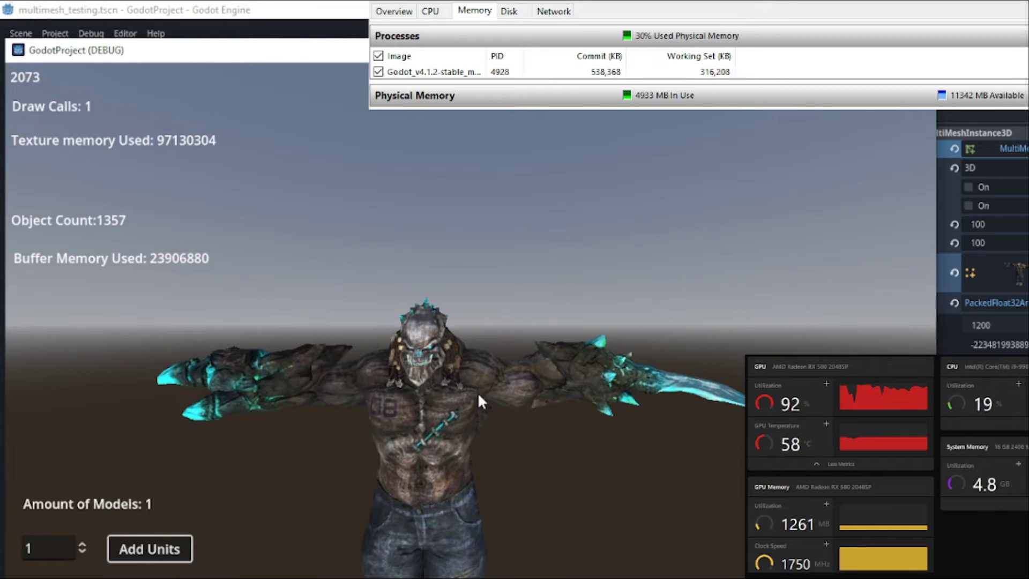
pyautogui.scroll(-4, 479, 396)
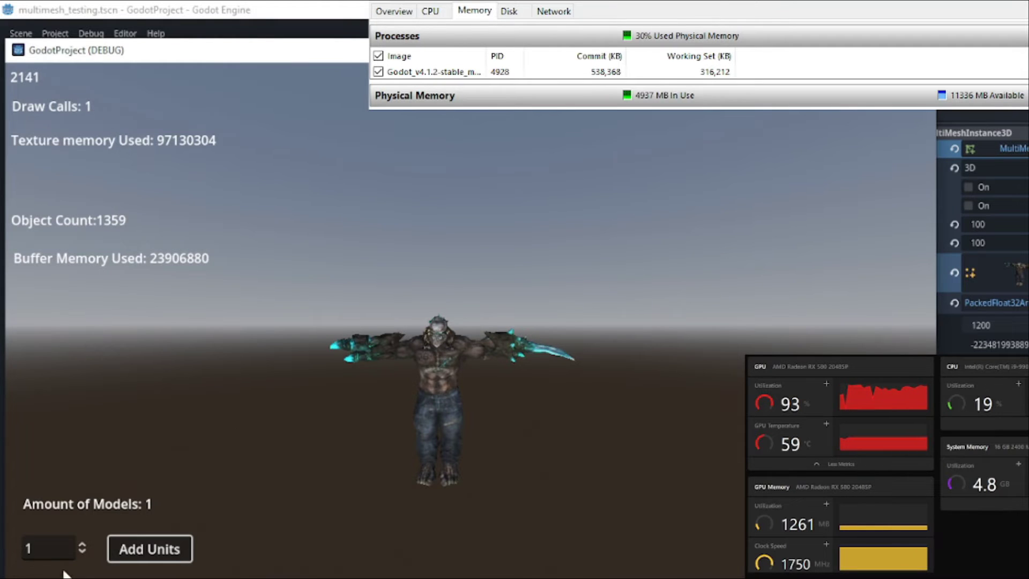
pyautogui.click(52, 540)
pyautogui.press('BackSpace')
pyautogui.write('5')
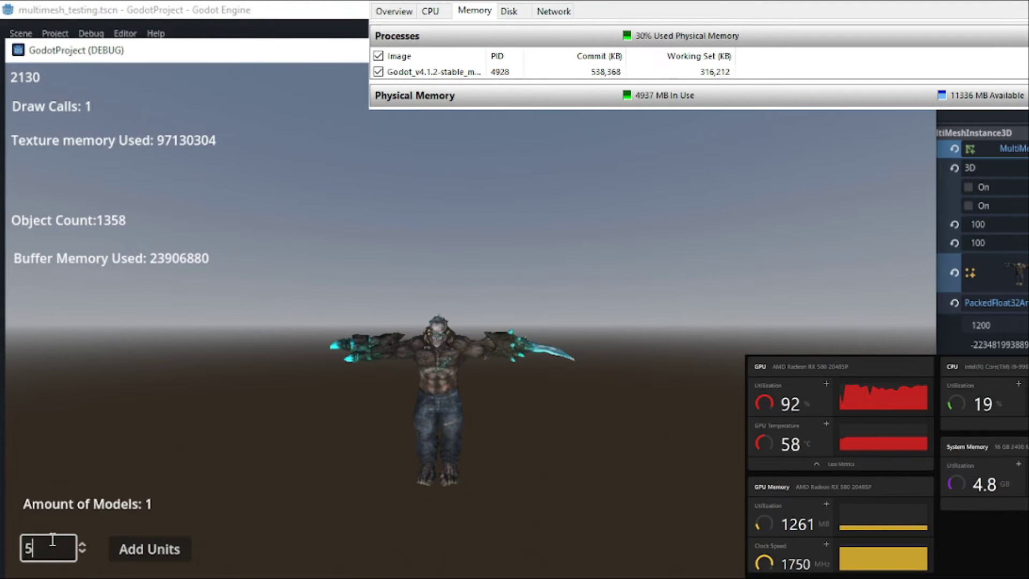
pyautogui.click(171, 545)
pyautogui.click(171, 547)
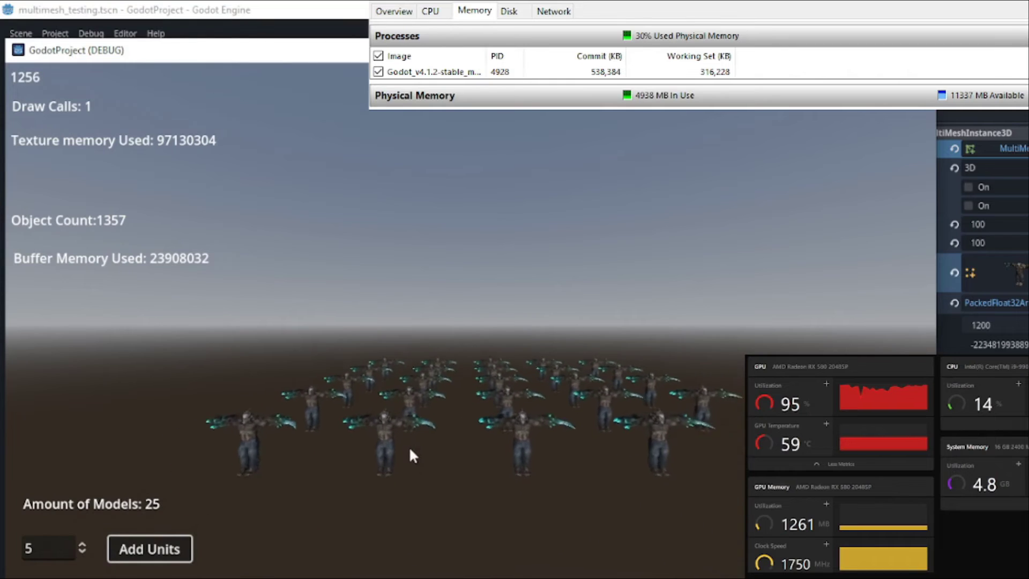
# - Set the unit amount to 10, spawn the textured mutants and bring the whole grid into view
pyautogui.click(42, 547)
pyautogui.press('BackSpace')
pyautogui.write('10')
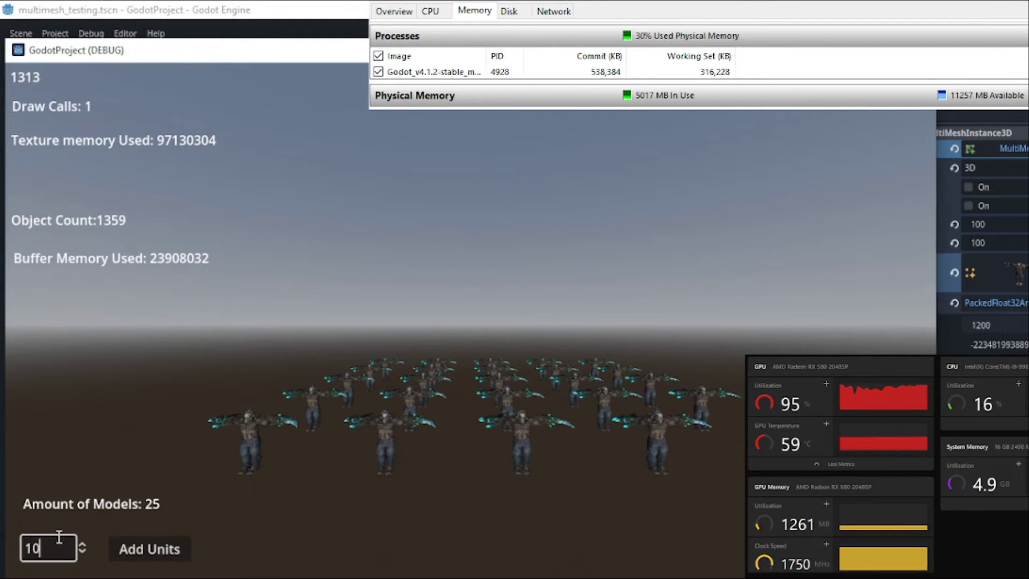
pyautogui.click(127, 548)
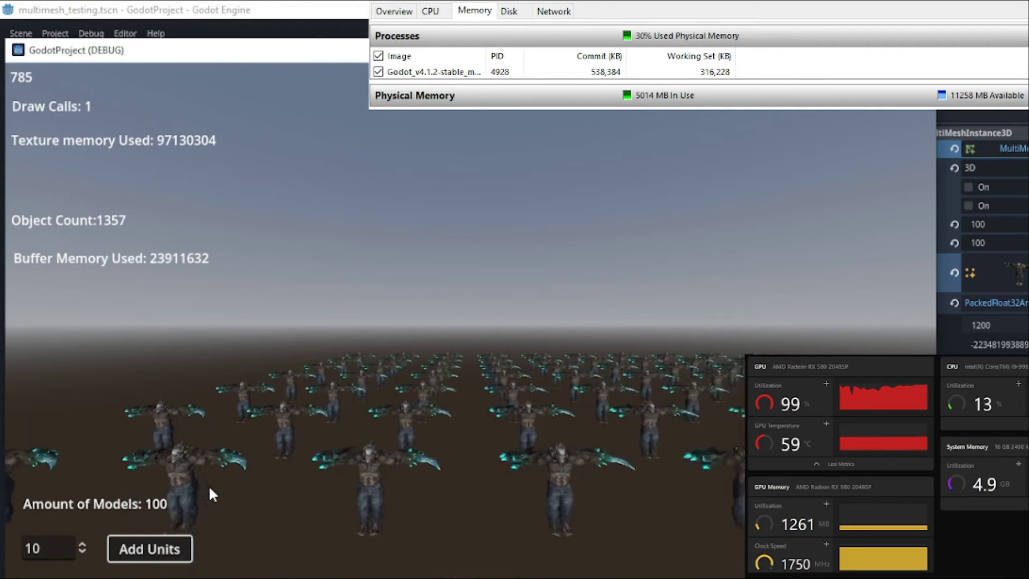
pyautogui.press('s')
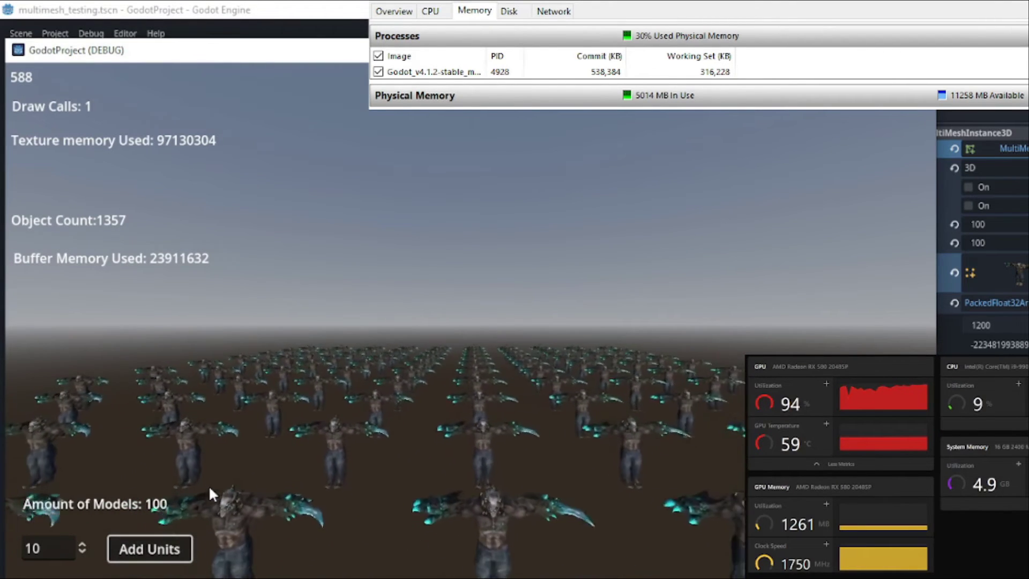
pyautogui.press('s')
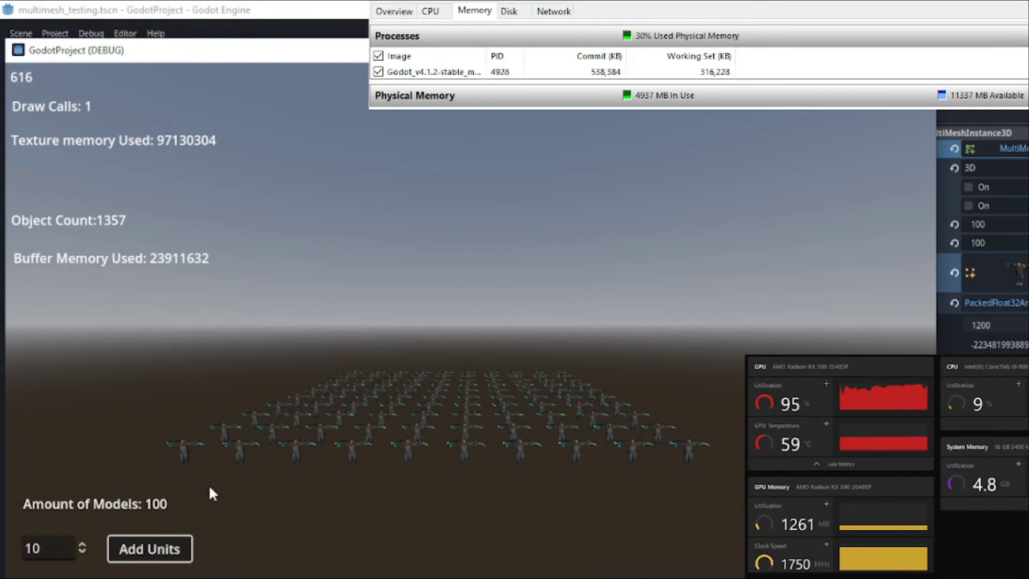
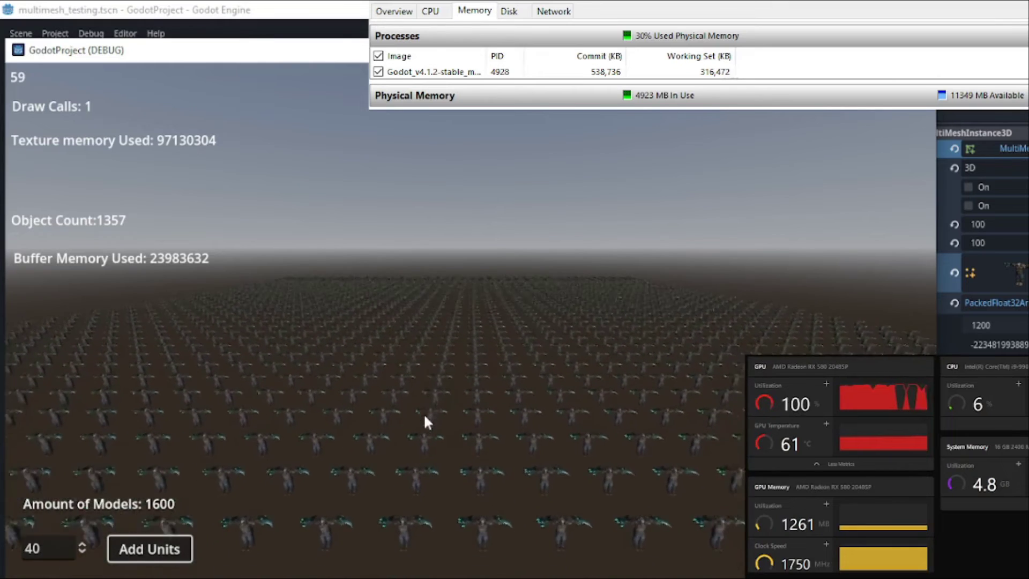
# - Set the unit amount to 100 and spawn the full grid of textured mutants
pyautogui.click(45, 548)
pyautogui.press('BackSpace')
pyautogui.press('BackSpace')
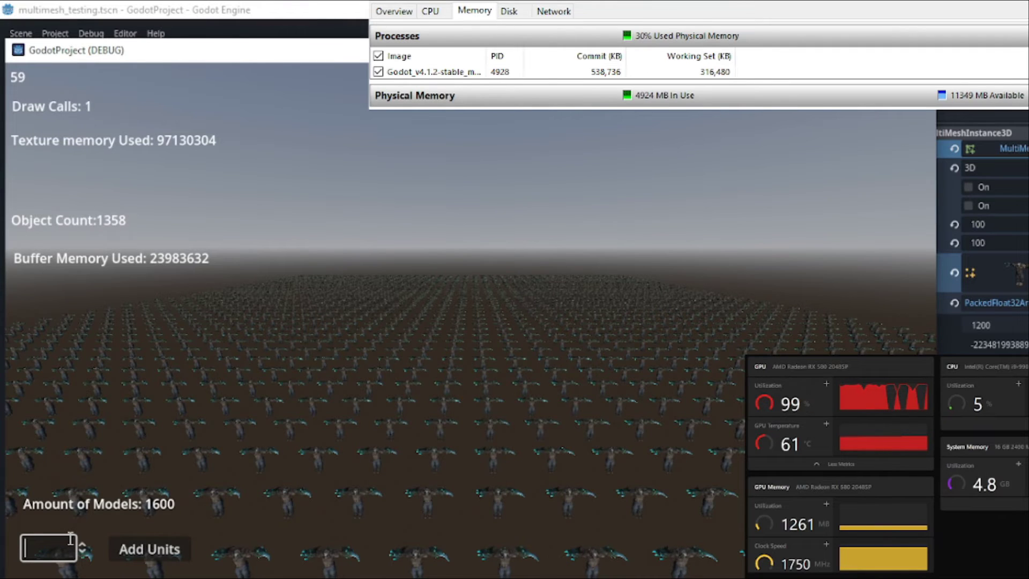
pyautogui.write('100')
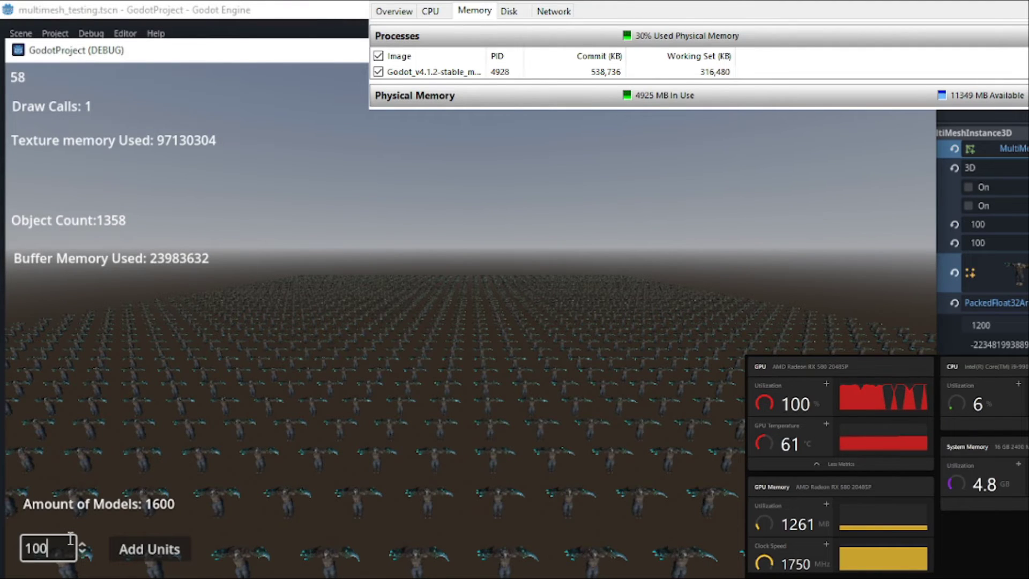
pyautogui.click(135, 552)
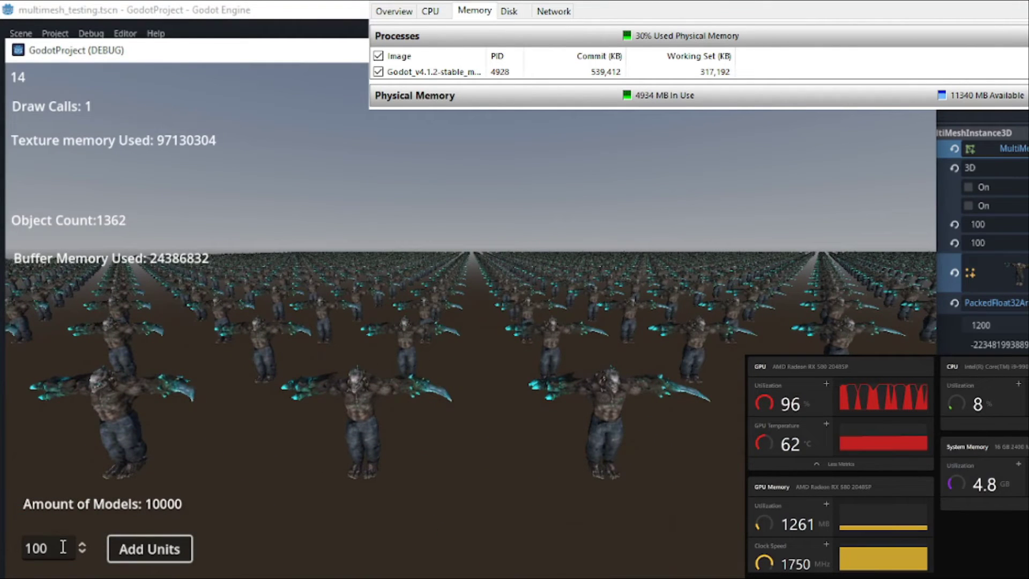
# - Reduce the unit amount to 45 and respawn the textured mutants
pyautogui.click(63, 547)
pyautogui.press('BackSpace')
pyautogui.press('BackSpace')
pyautogui.press('BackSpace')
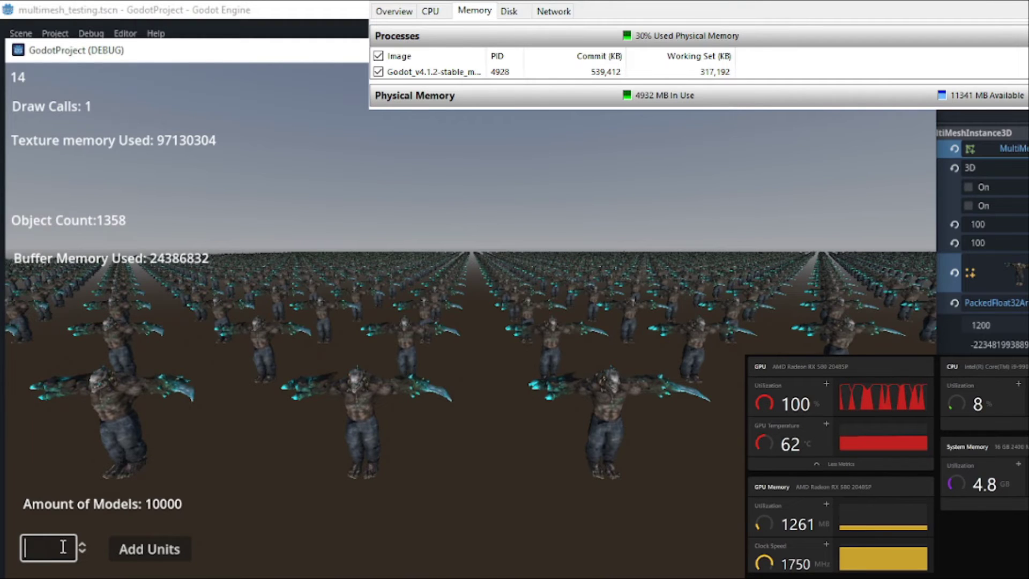
pyautogui.write('40')
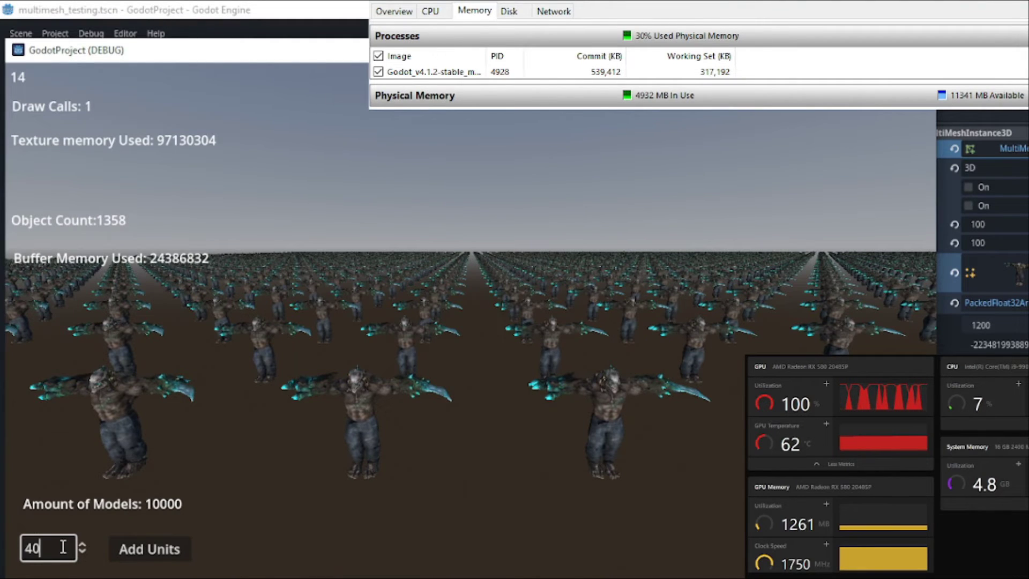
pyautogui.press('BackSpace')
pyautogui.write('5')
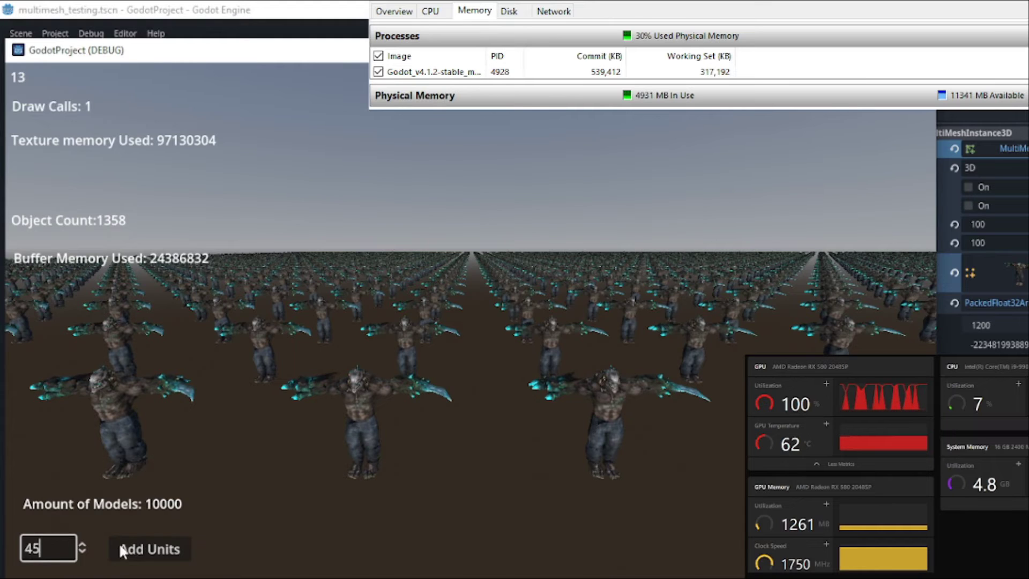
pyautogui.click(139, 546)
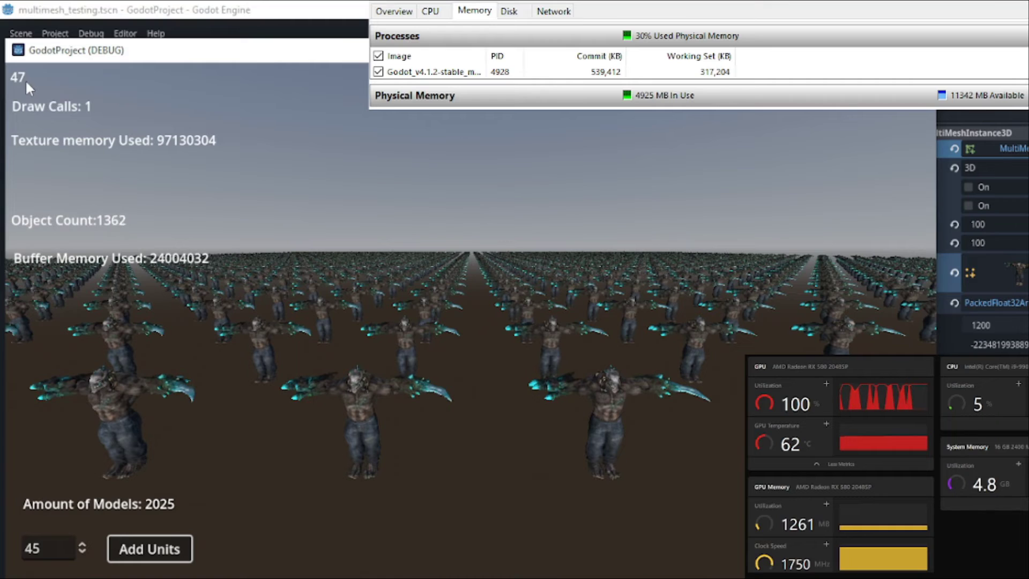
# - Lower the unit amount to 35 and respawn the grid of textured mutants
pyautogui.click(51, 547)
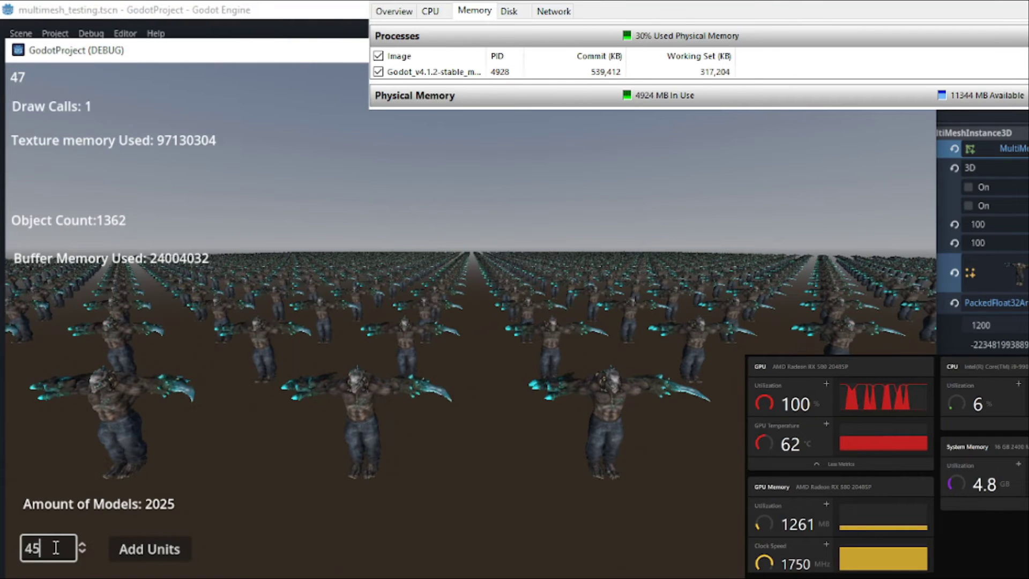
pyautogui.press('BackSpace')
pyautogui.press('BackSpace')
pyautogui.write('35')
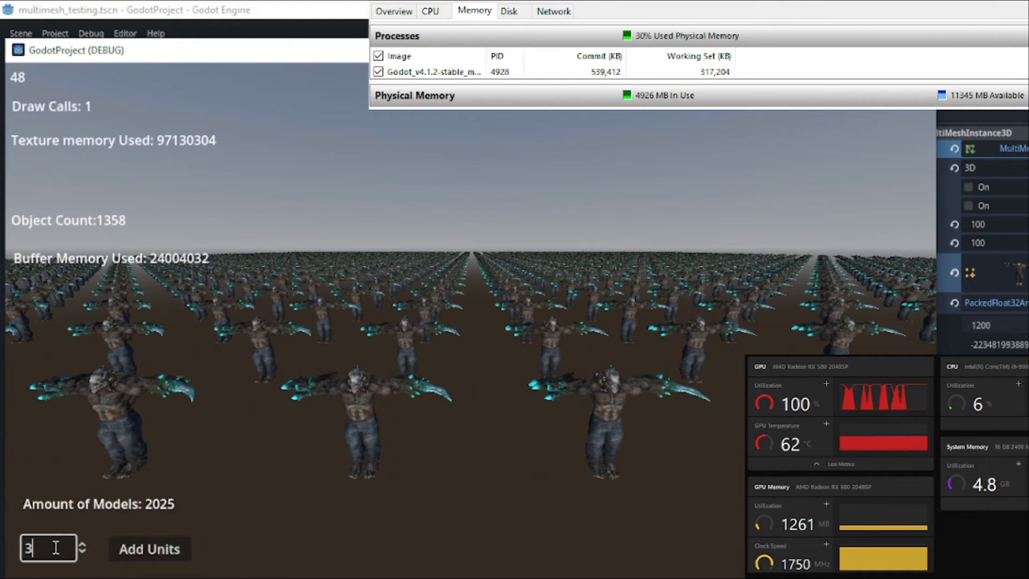
pyautogui.click(150, 551)
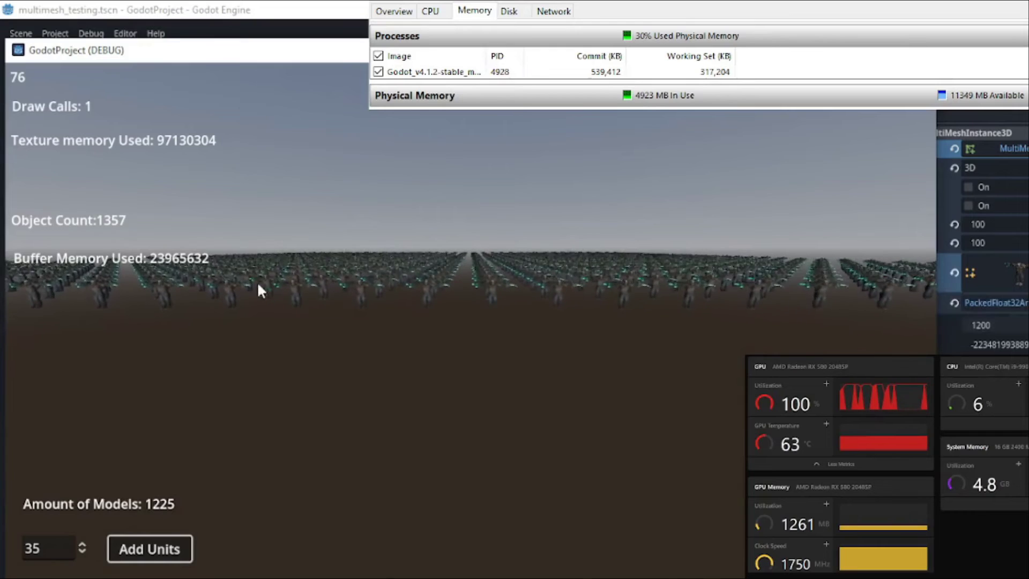
# - Change the unit amount to 39 and spawn the textured mutants again
pyautogui.click(57, 552)
pyautogui.press('BackSpace')
pyautogui.press('BackSpace')
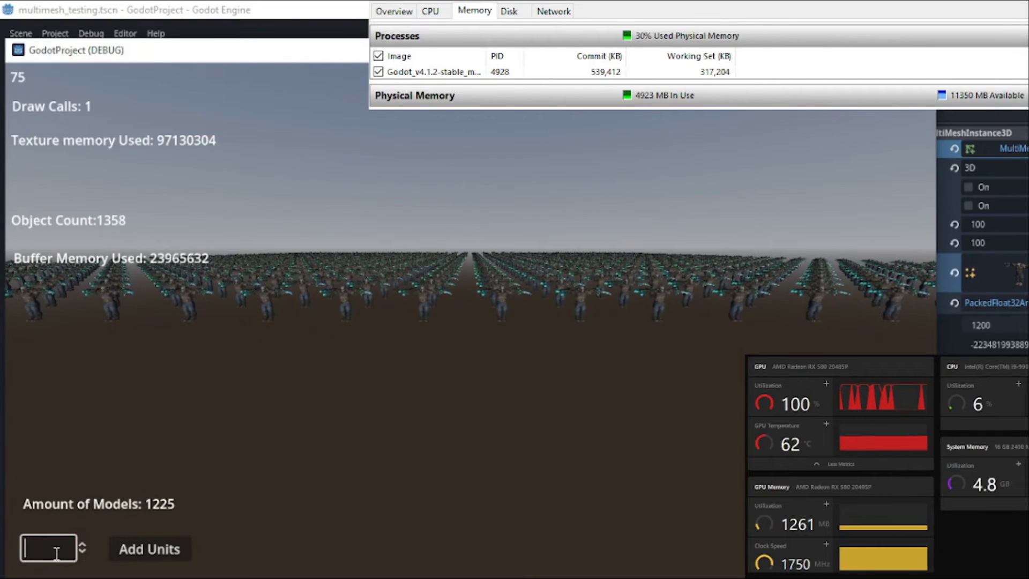
pyautogui.write('39')
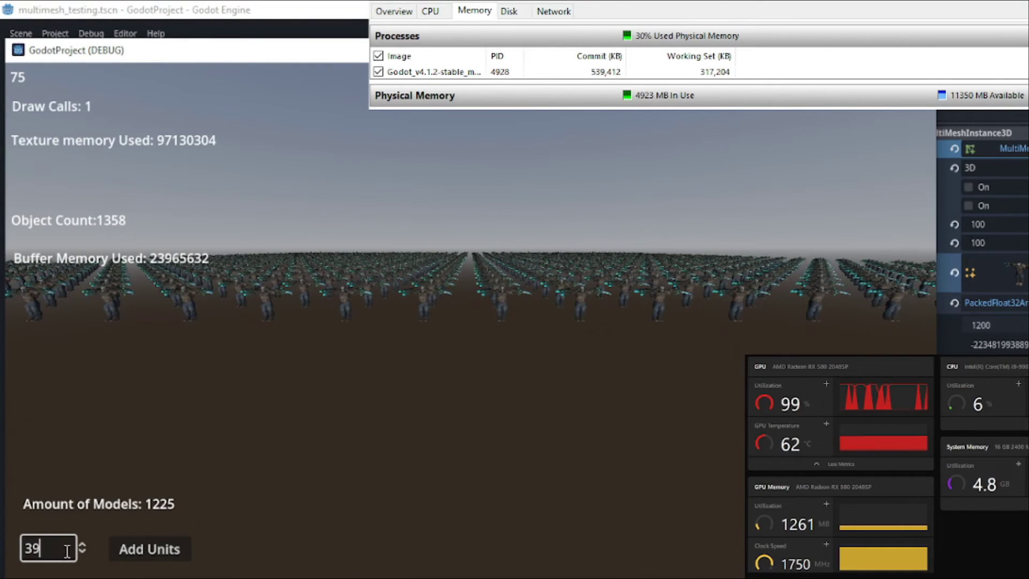
pyautogui.click(127, 551)
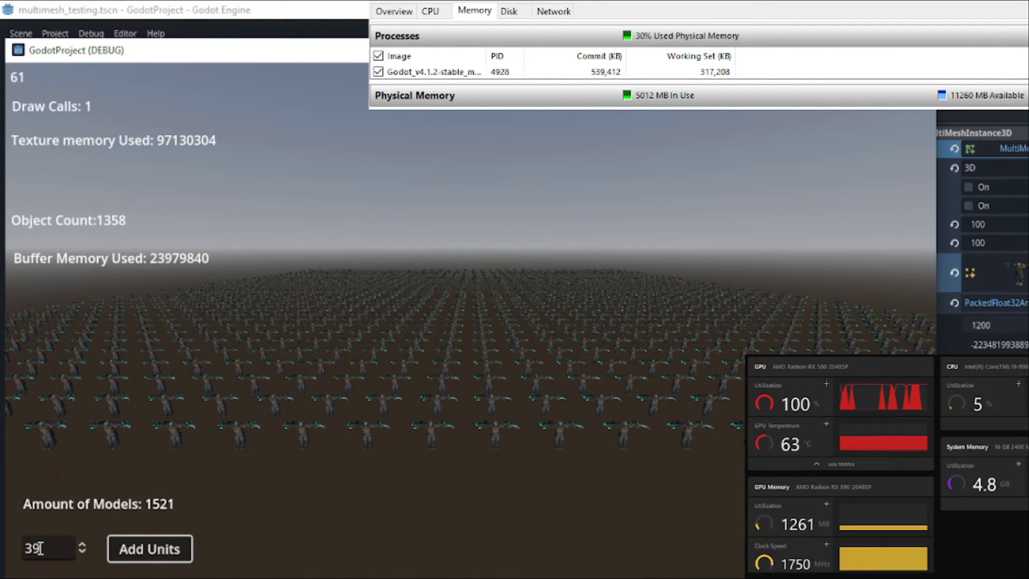
# - Clear the value in the unit amount field
pyautogui.click(40, 548)
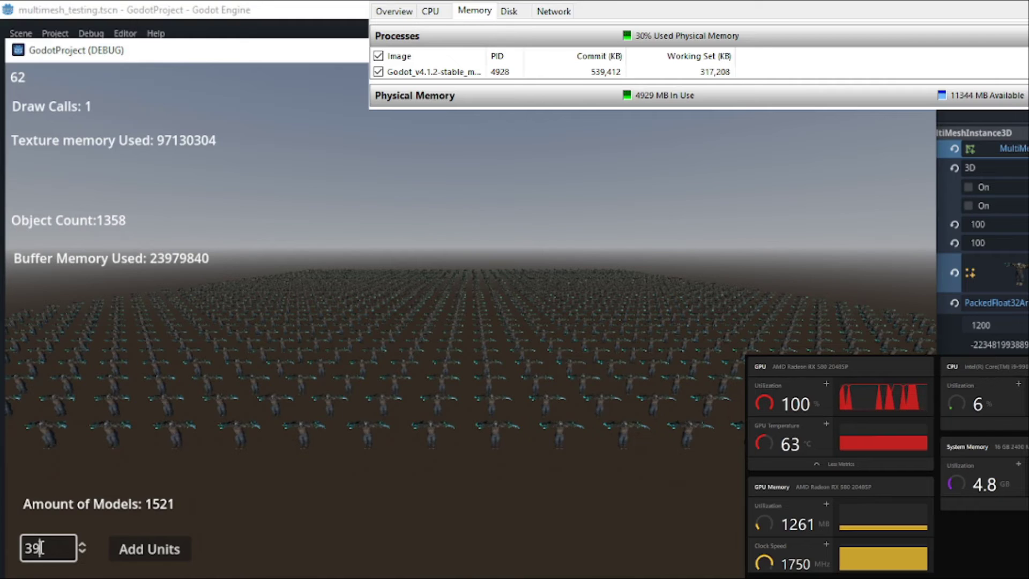
pyautogui.press('BackSpace')
pyautogui.press('BackSpace')
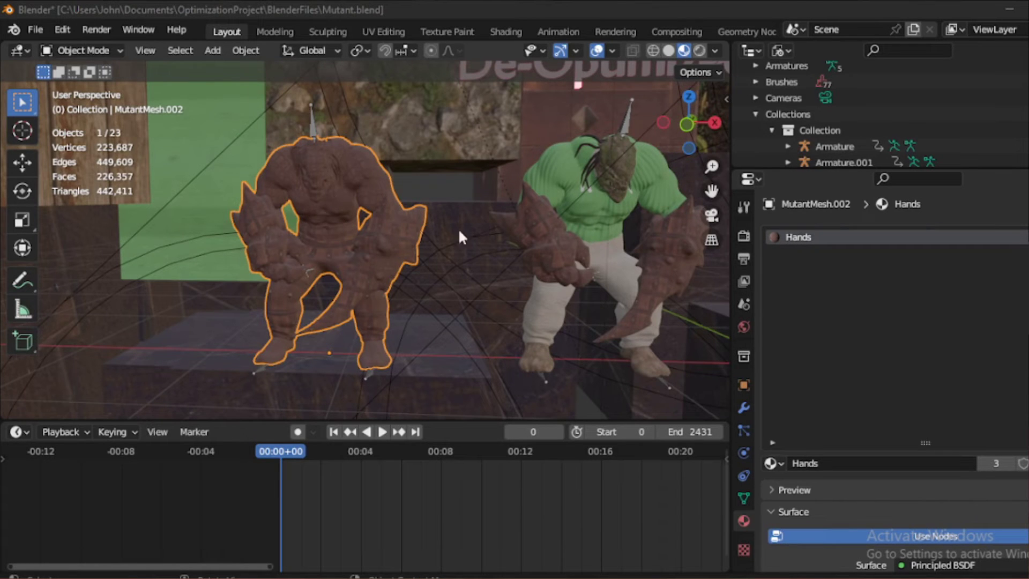
# - In Blender's Mutant.blend, select the green-shirted mutant mesh under the De-Optimized label to view its material slots
pyautogui.scroll(-2, 583, 215)
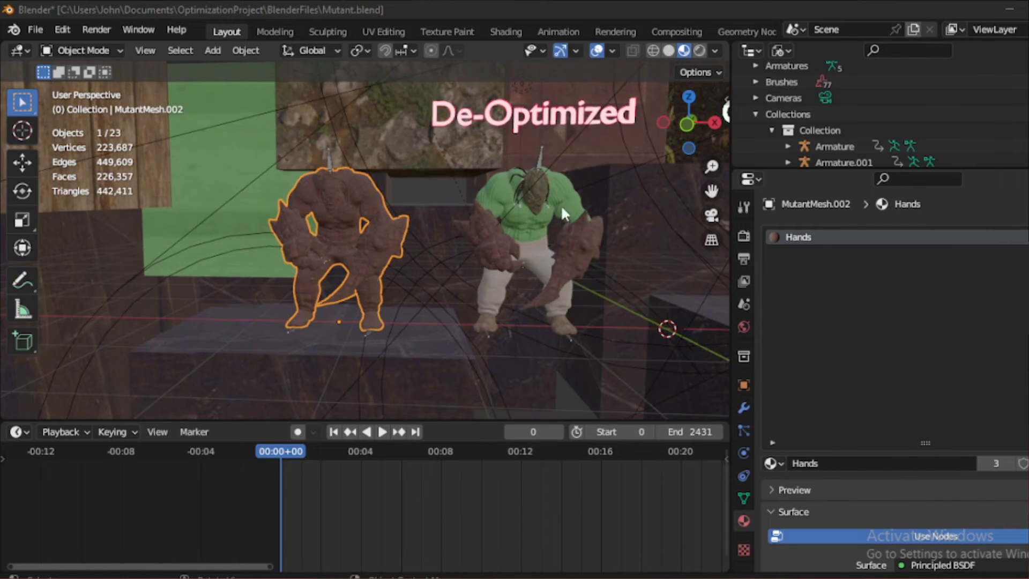
pyautogui.click(536, 236)
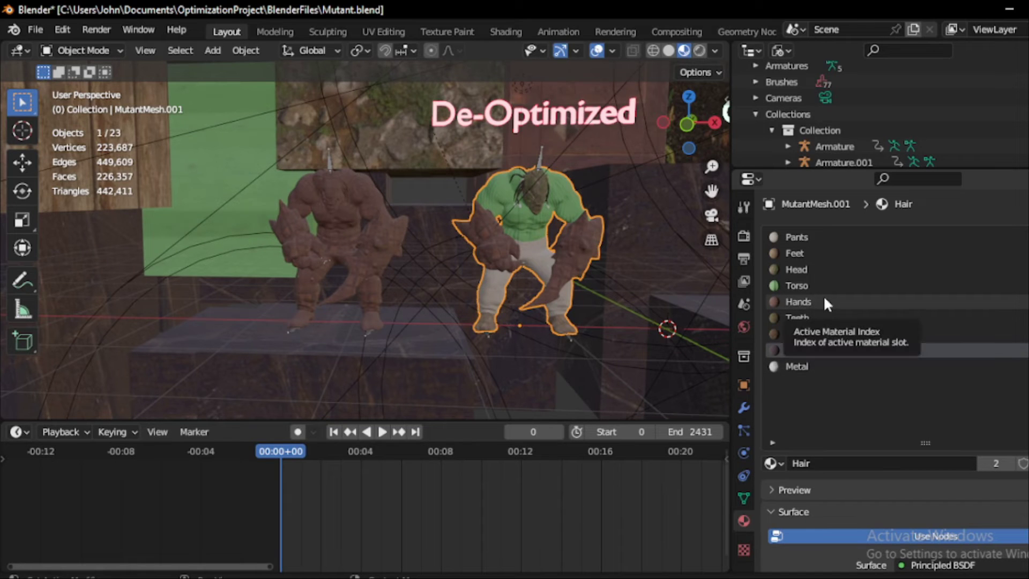
# - Compare the material slots of the brown single-material mutant and the green-shirted multi-material mutant in Blender
pyautogui.click(360, 211)
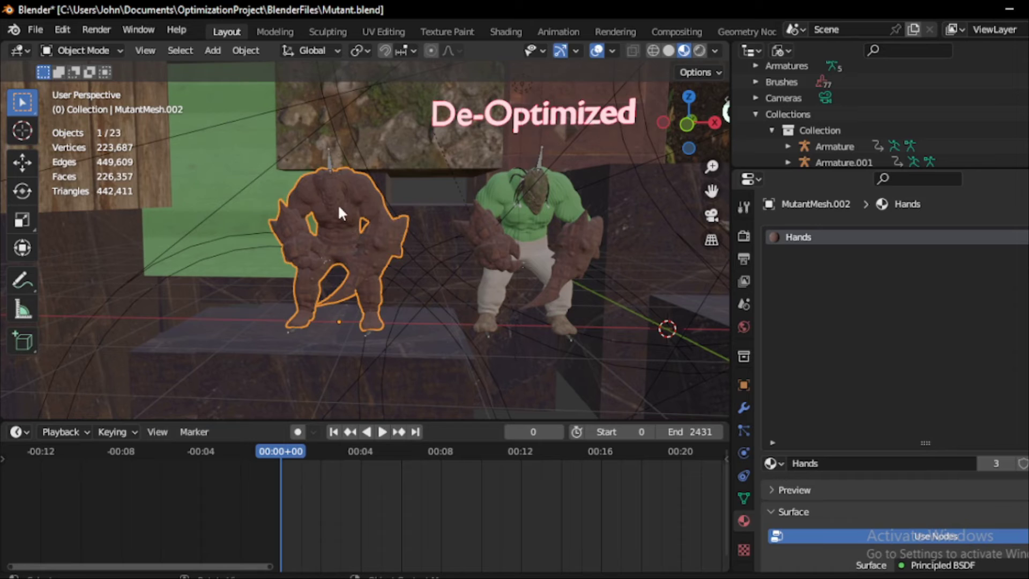
pyautogui.click(522, 234)
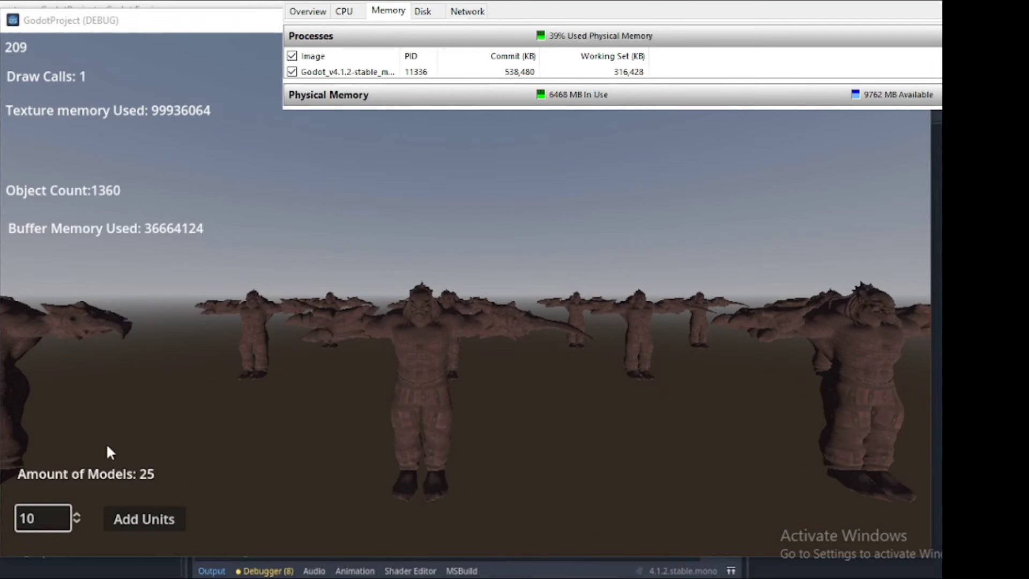
# - In the running Godot project, spawn the de-optimized single-material mutants with a unit amount of 10, then 20
pyautogui.click(147, 520)
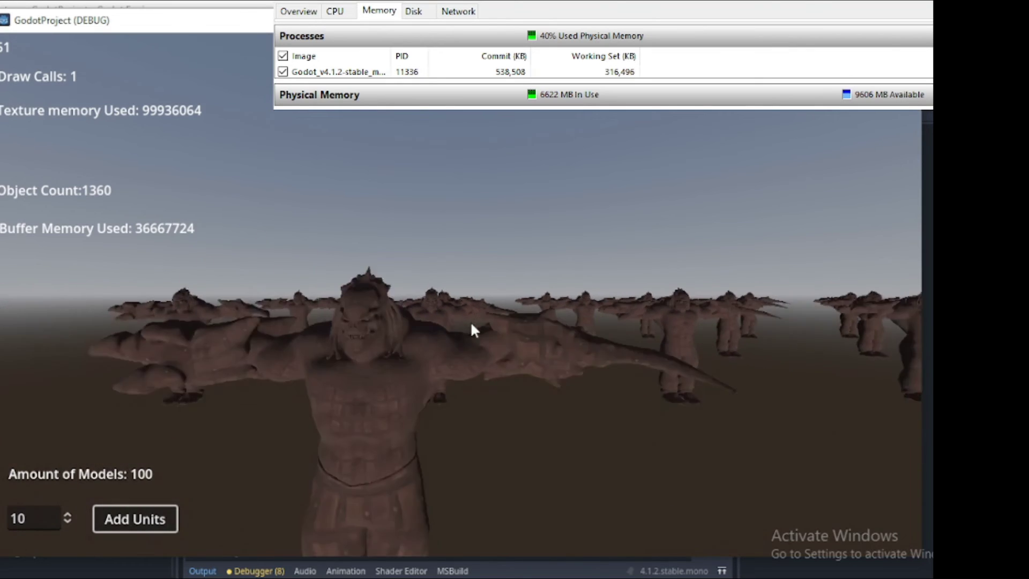
pyautogui.doubleClick(33, 517)
pyautogui.write('20')
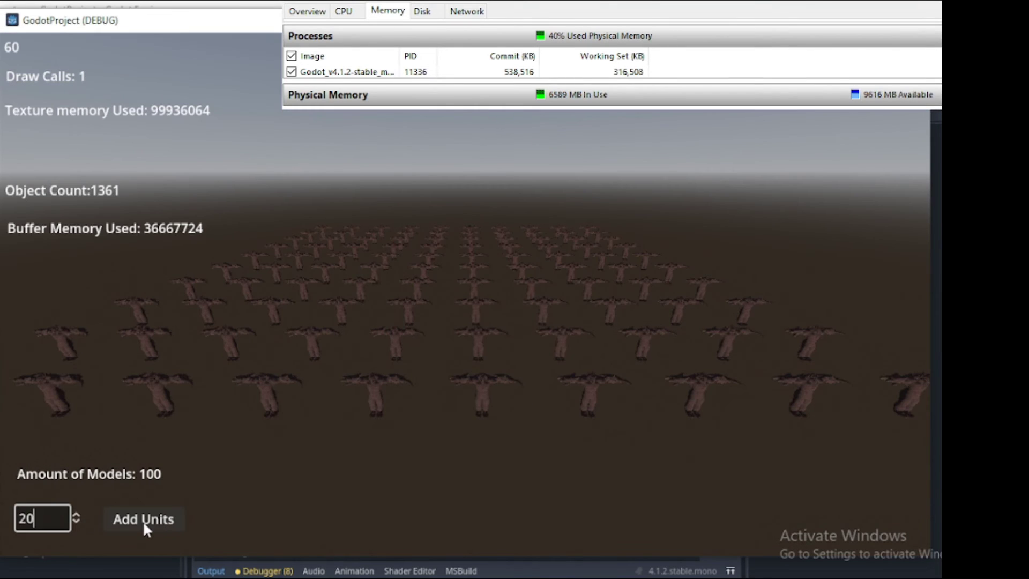
pyautogui.click(144, 524)
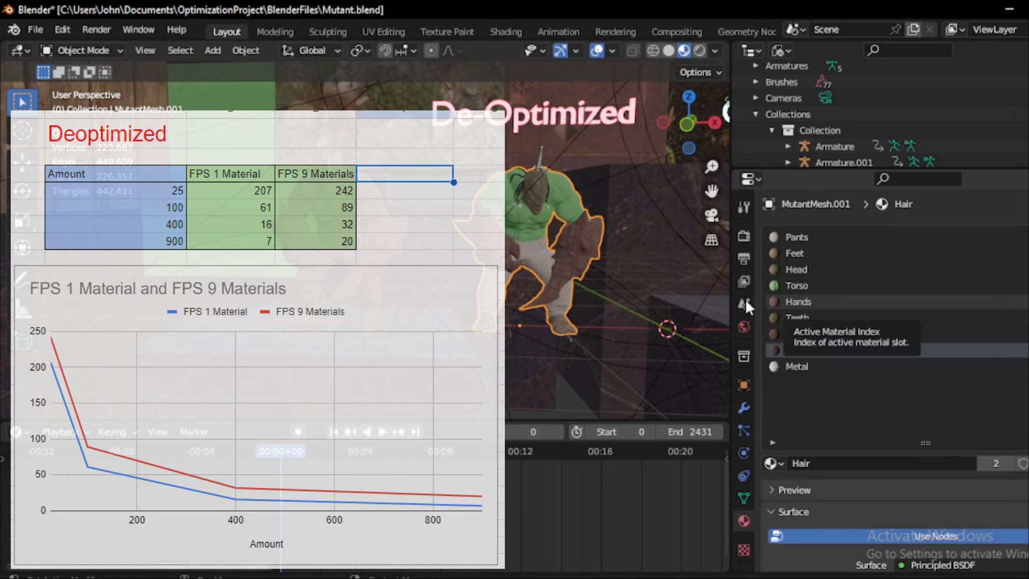
# - Select the brown single-material mutant in Blender, then examine the mutant_M material's albedo and normal map textures in Godot
pyautogui.click(358, 203)
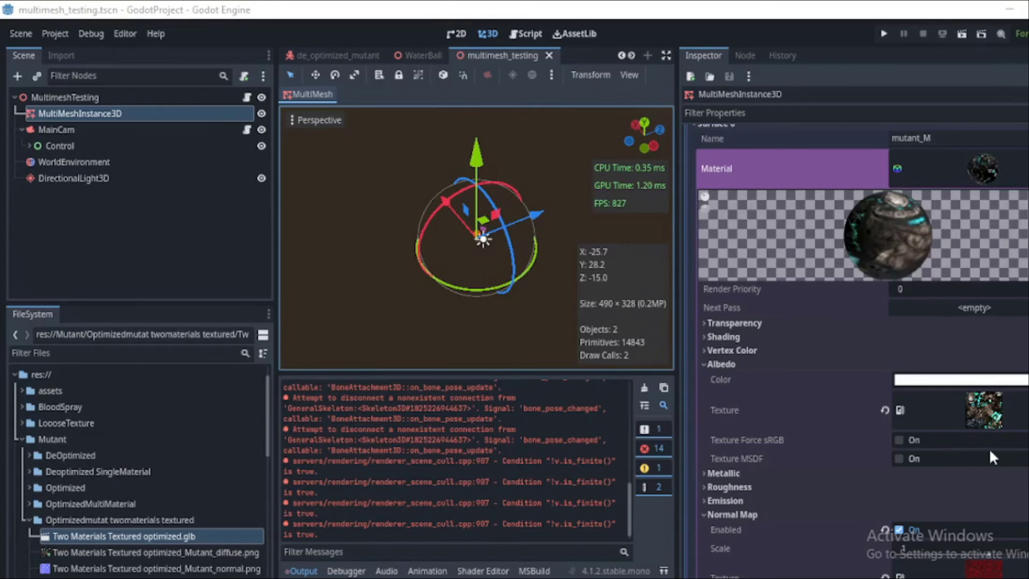
pyautogui.scroll(-3, 866, 407)
pyautogui.moveTo(735, 296)
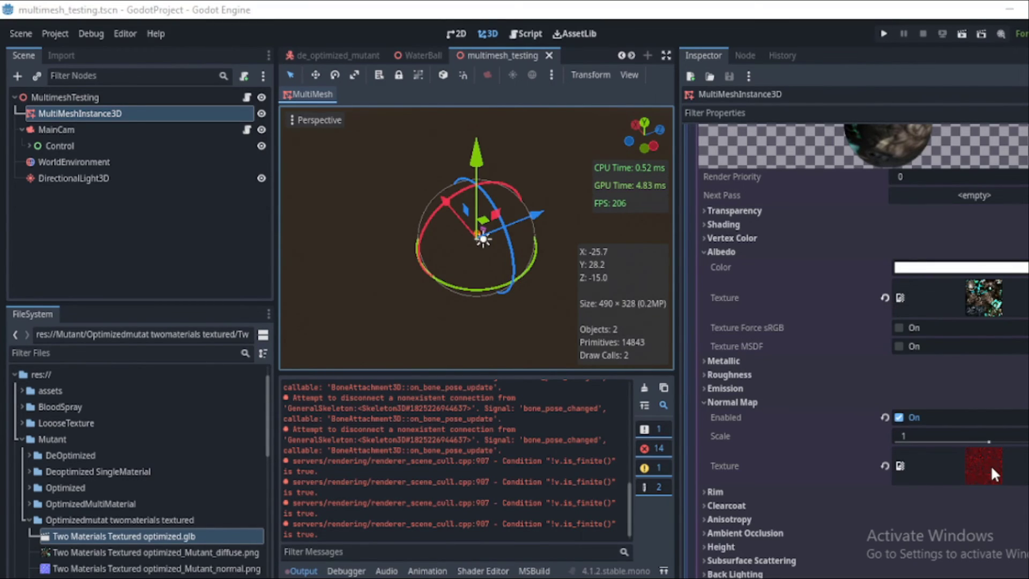
pyautogui.scroll(3, 838, 450)
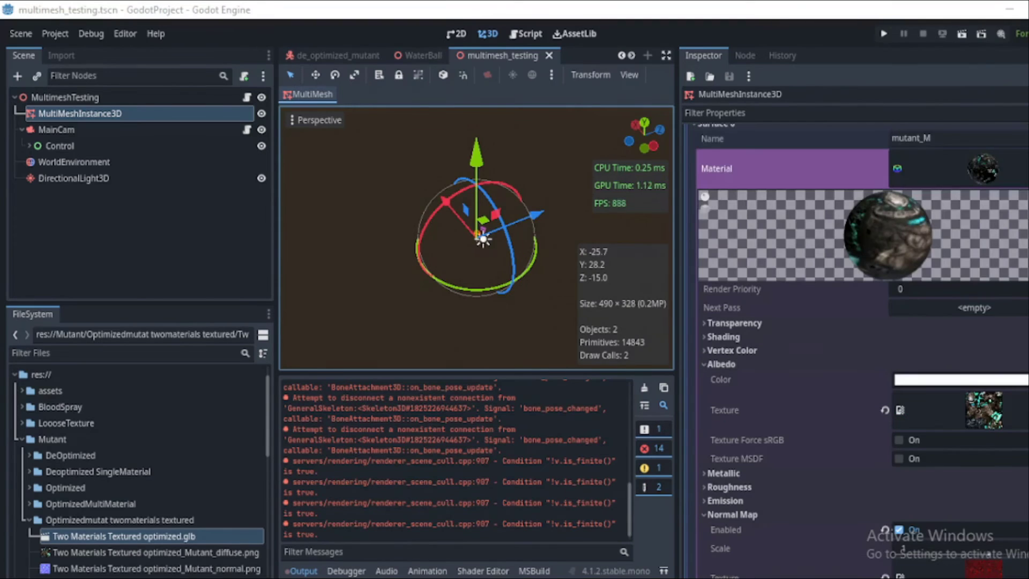
pyautogui.scroll(-3, 867, 407)
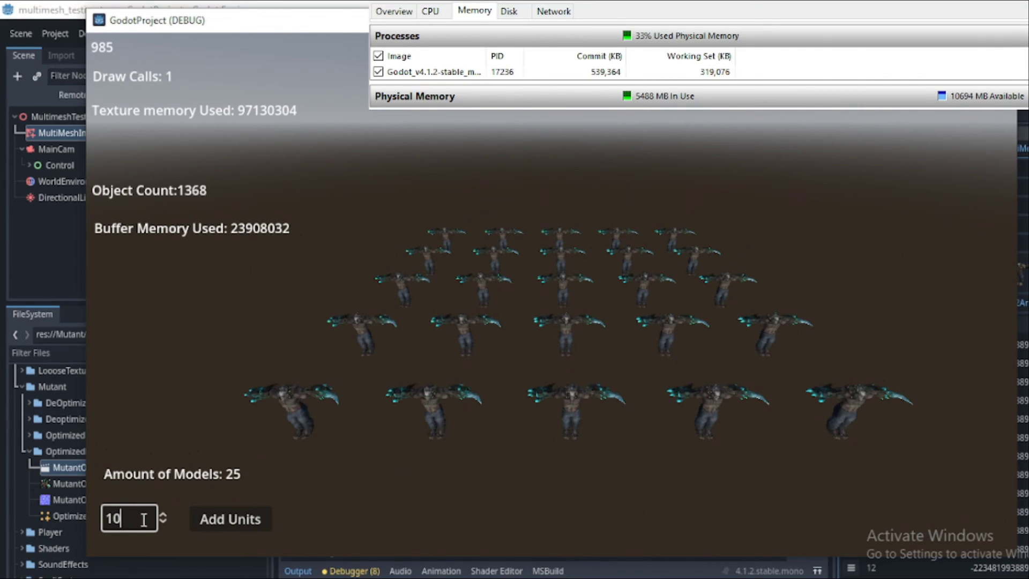
# - Spawn the textured-pants mutants in the running project with a unit amount of 10
pyautogui.click(233, 518)
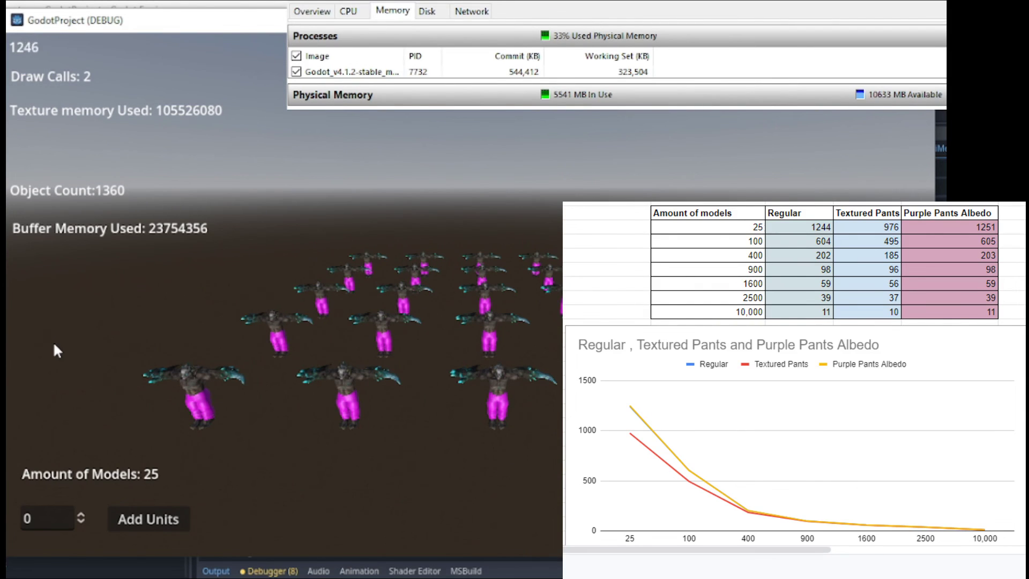
# - Spawn the purple-pants mutants with a unit amount of 10, then respawn them with 20
pyautogui.click(47, 518)
pyautogui.write('10')
pyautogui.click(149, 519)
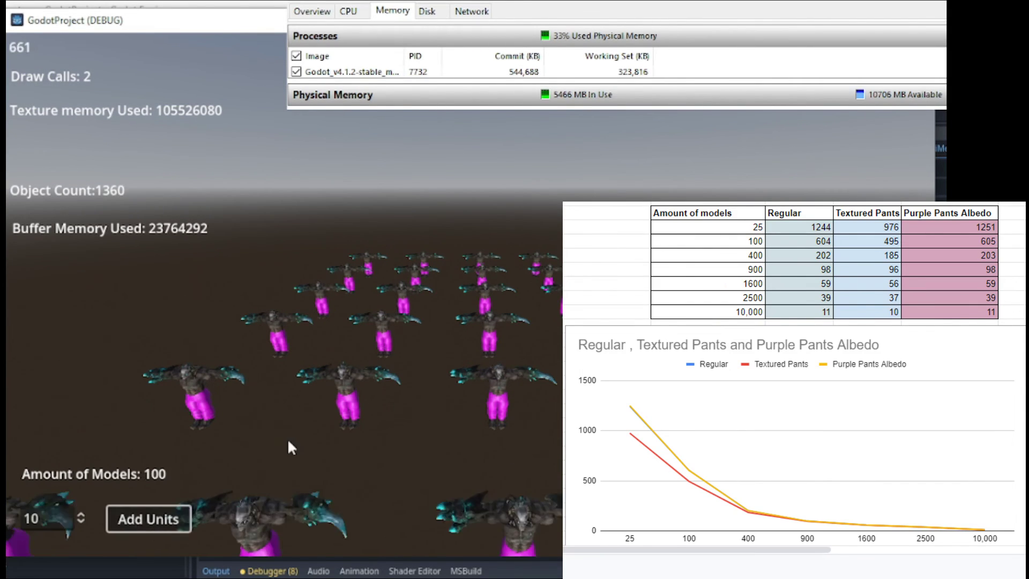
pyautogui.click(28, 518)
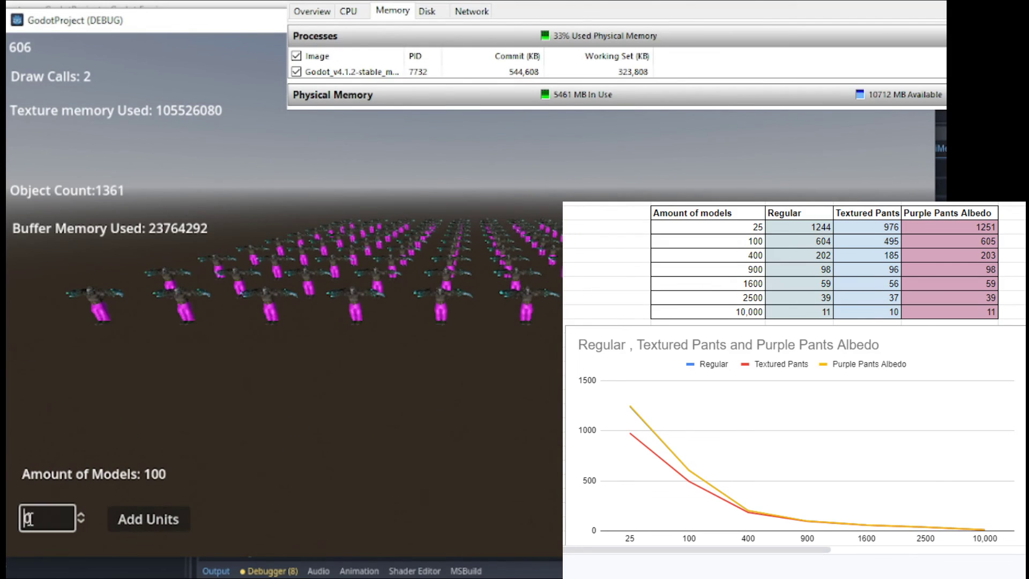
pyautogui.click(109, 518)
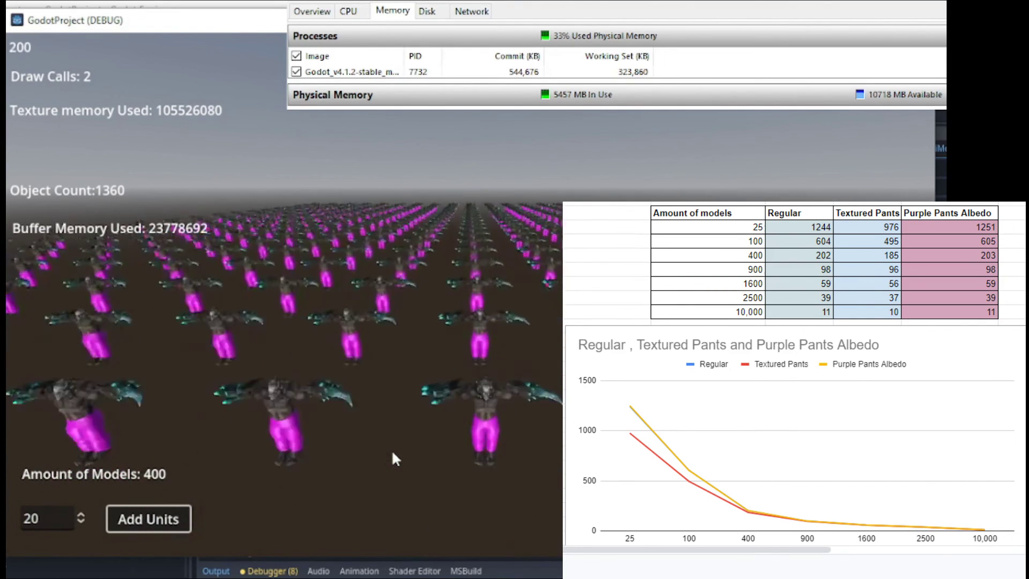
# - Raise the unit amount to 30 and then 40, spawning the purple-pants mutants at each value
pyautogui.click(28, 518)
pyautogui.write('30')
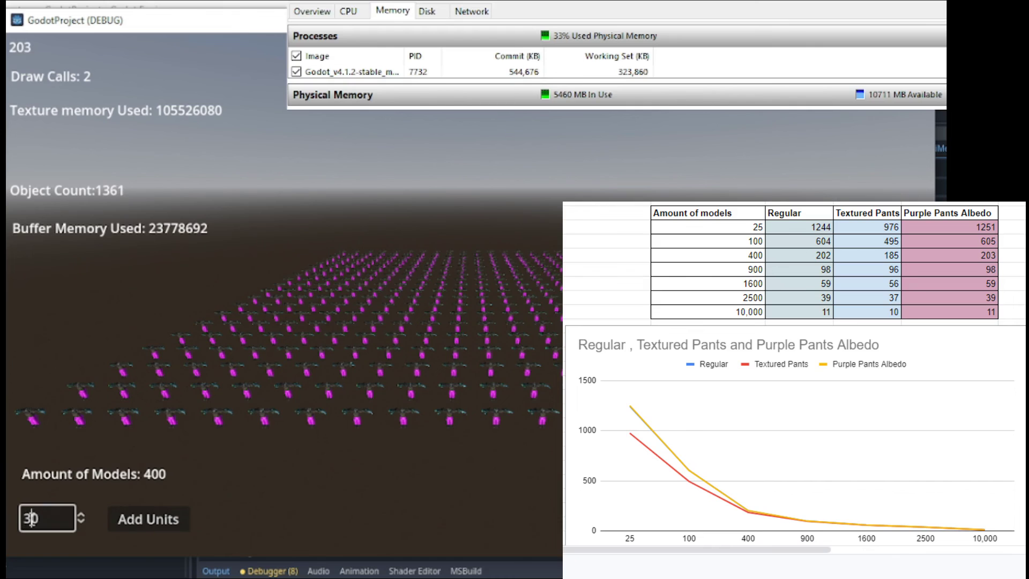
pyautogui.click(149, 519)
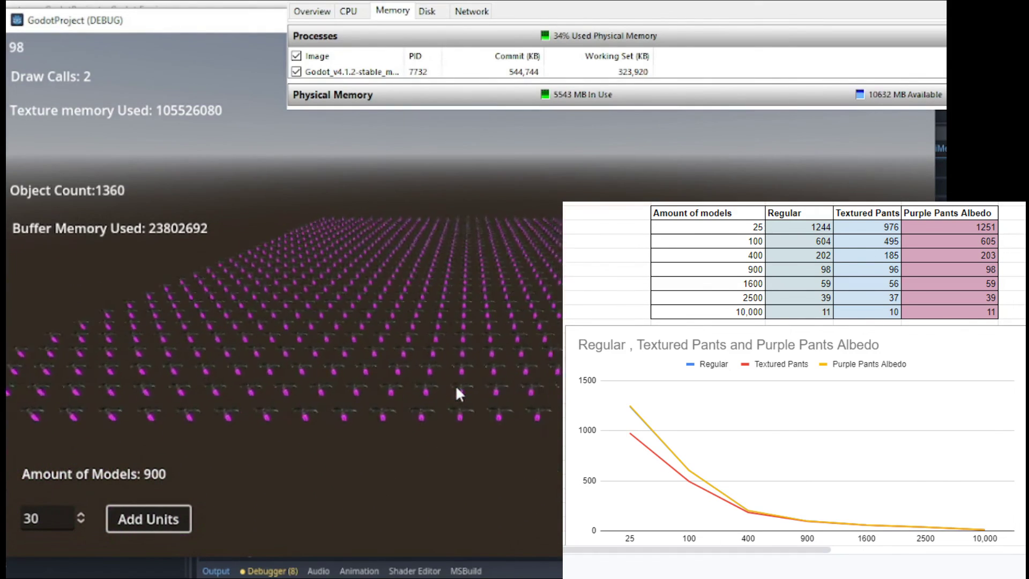
pyautogui.press('BackSpace')
pyautogui.write('4')
pyautogui.click(148, 519)
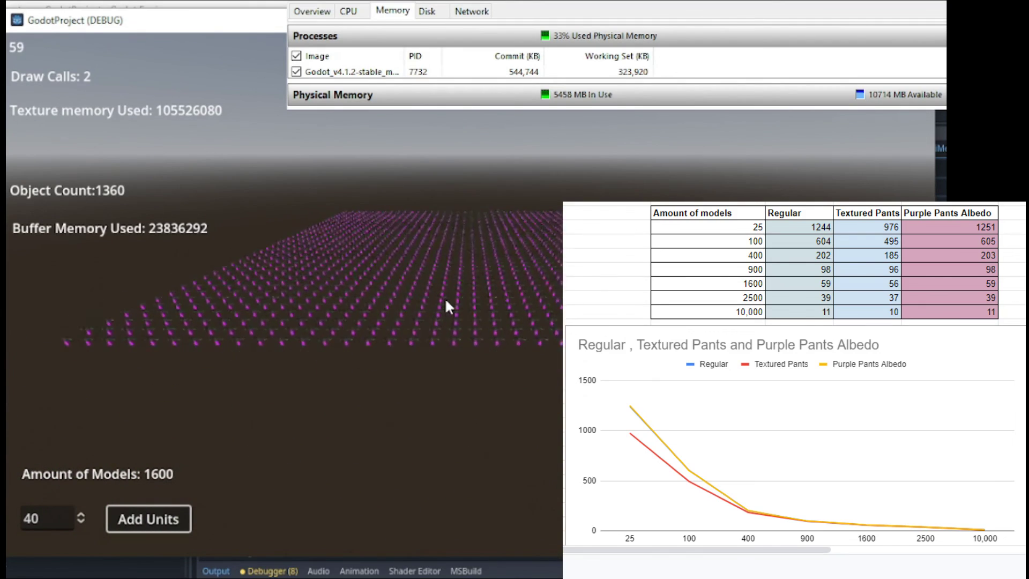
# - Set the unit amount to 50 and spawn the purple-pants mutants
pyautogui.click(49, 518)
pyautogui.press('BackSpace')
pyautogui.press('BackSpace')
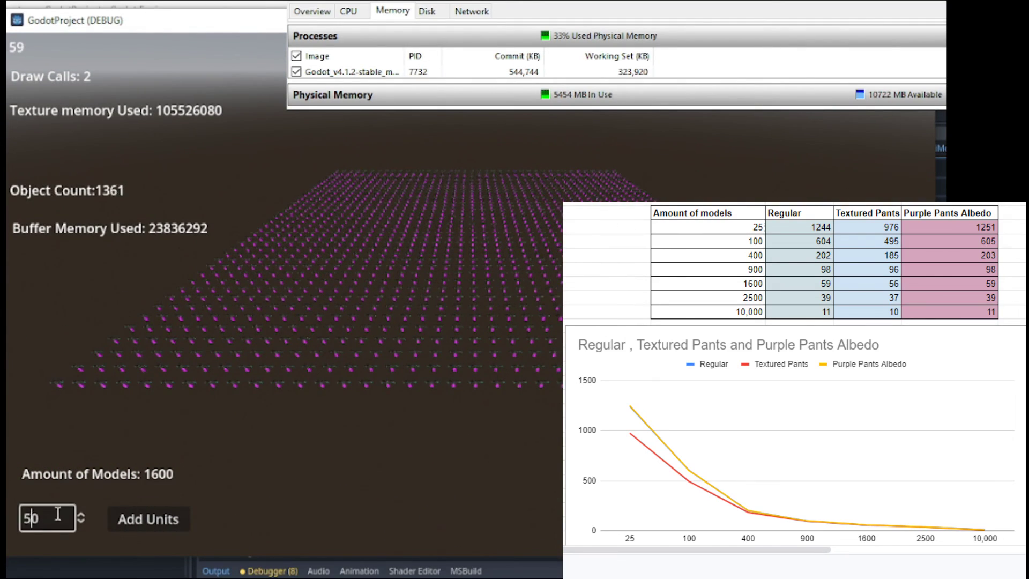
pyautogui.write('50')
pyautogui.click(148, 519)
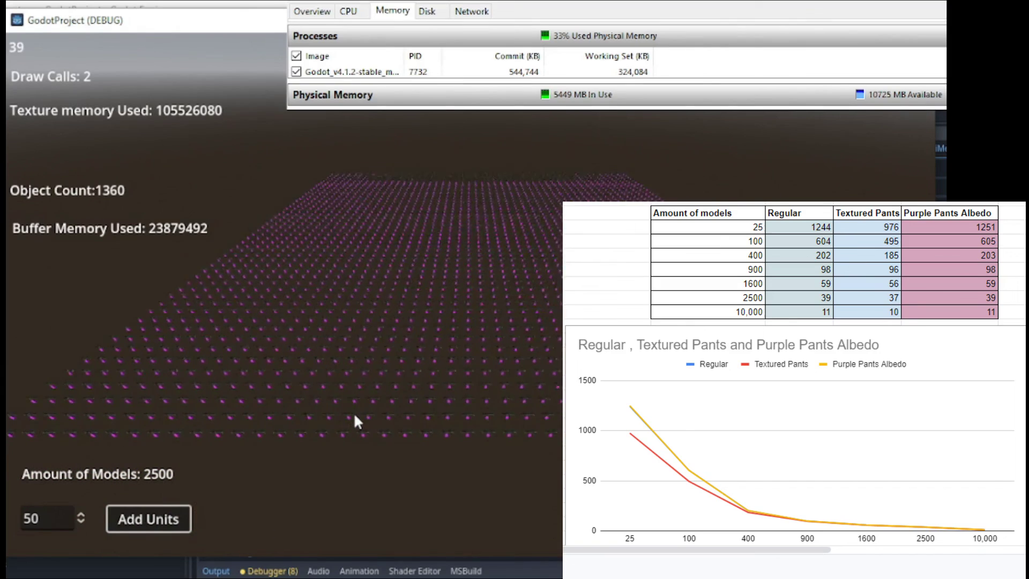
# - Set the unit amount to 100 and respawn the purple-pants mutant grid
pyautogui.click(32, 518)
pyautogui.press('BackSpace')
pyautogui.press('BackSpace')
pyautogui.write('100')
pyautogui.click(110, 517)
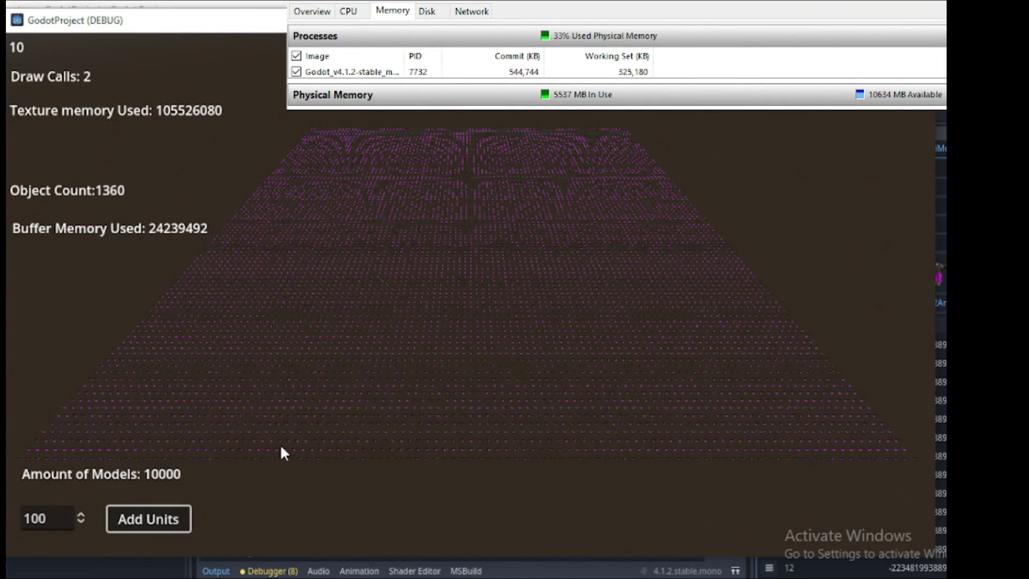
# - Close the running game, load Mutant/Optimized/MutantOptimized.mesh as the MultiMesh's mesh, and run the project
pyautogui.hotkey('alt', 'F4')
pyautogui.click(937, 273)
pyautogui.click(917, 429)
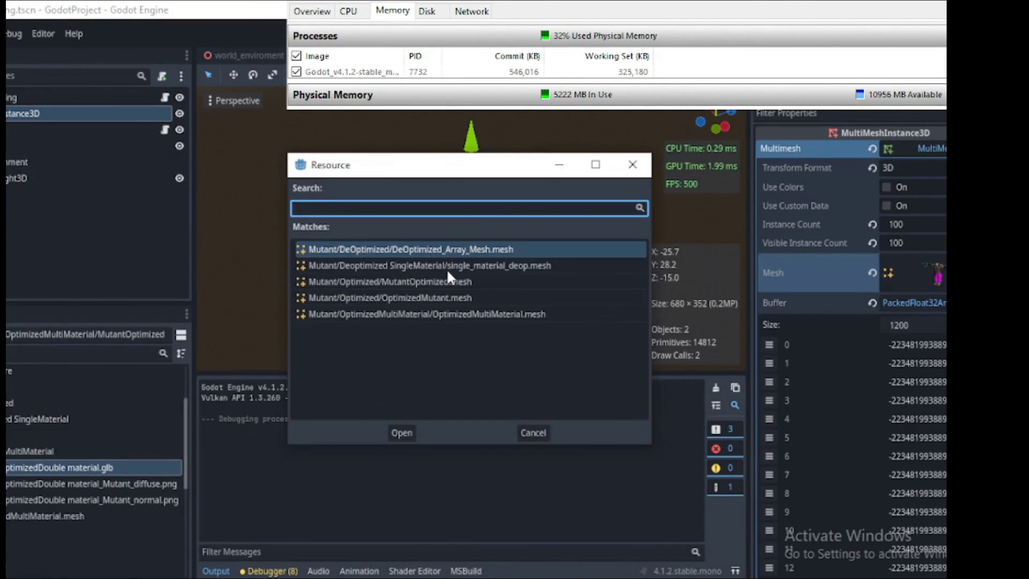
pyautogui.doubleClick(444, 279)
pyautogui.press('F5')
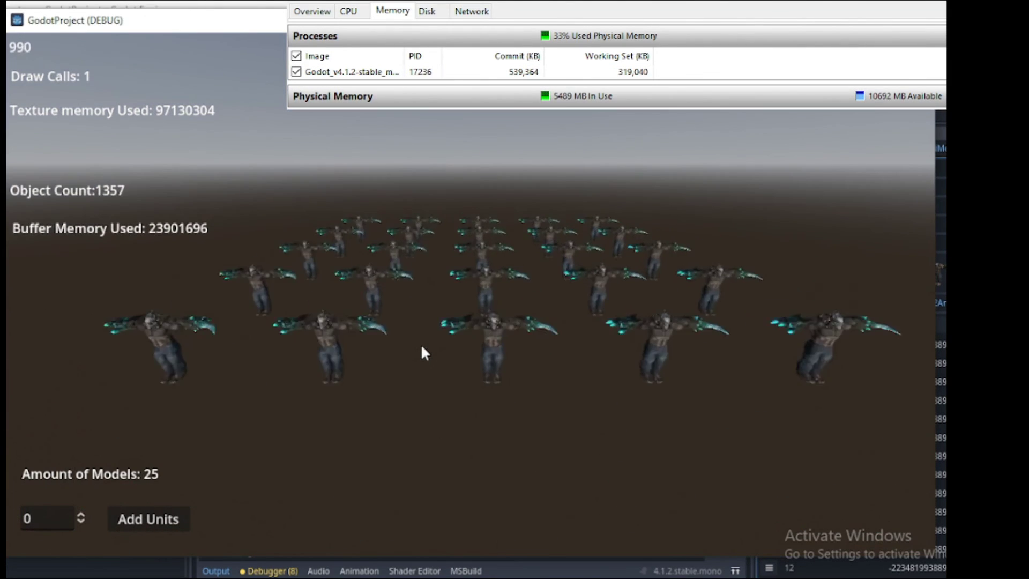
# - Spawn the textured-pants mutants with a unit amount of 10, then respawn them with 20
pyautogui.click(34, 519)
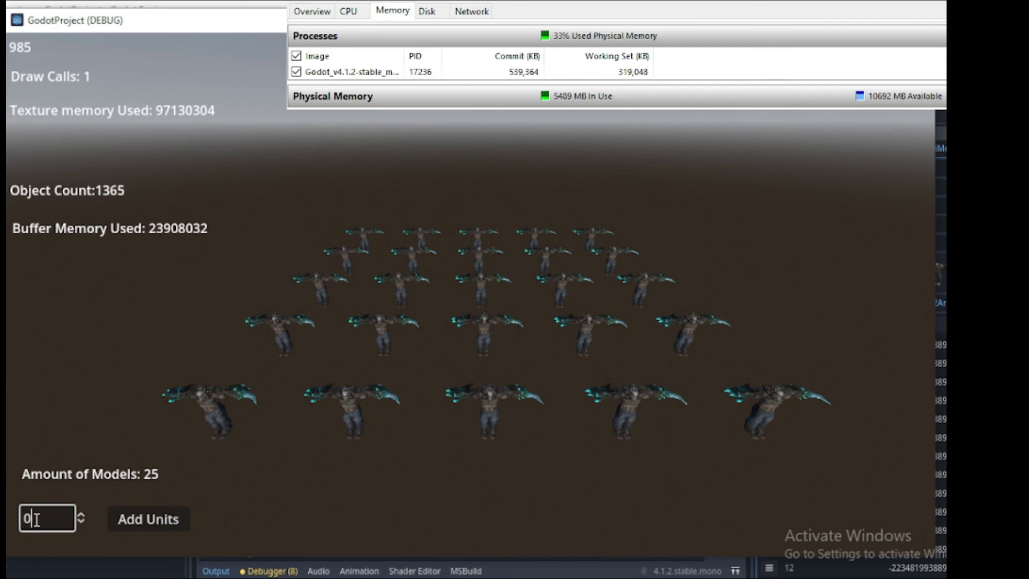
pyautogui.click(120, 523)
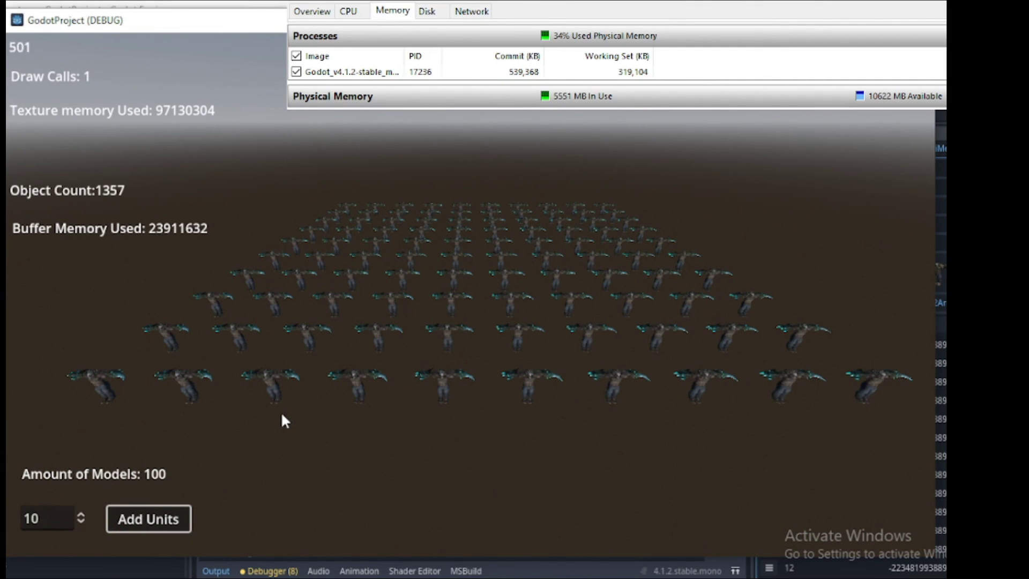
pyautogui.doubleClick(34, 518)
pyautogui.write('20')
pyautogui.click(148, 519)
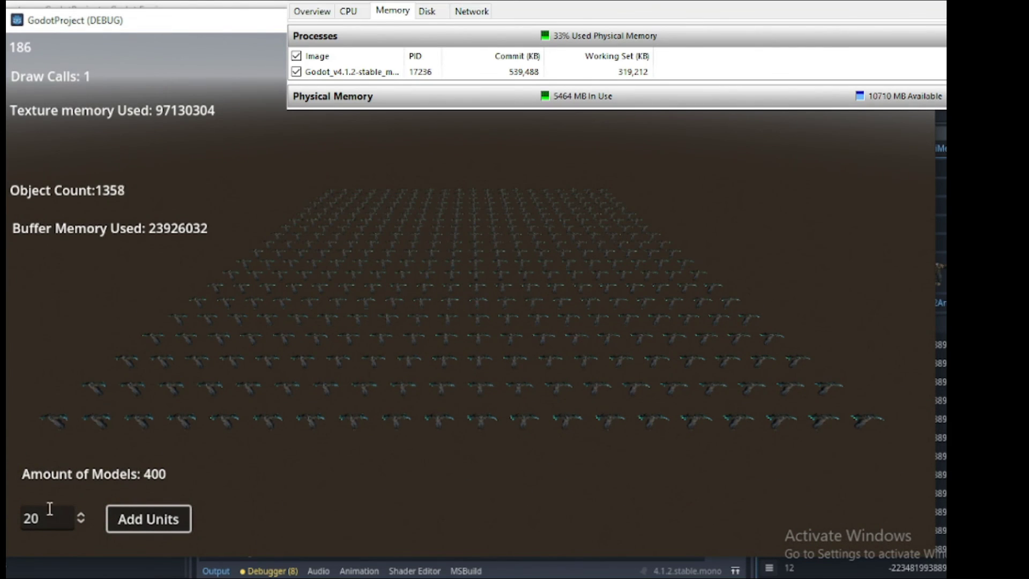
# - Raise the unit amount to 30 and then 40, spawning the textured-pants mutants at each value
pyautogui.doubleClick(50, 509)
pyautogui.write('30')
pyautogui.click(140, 519)
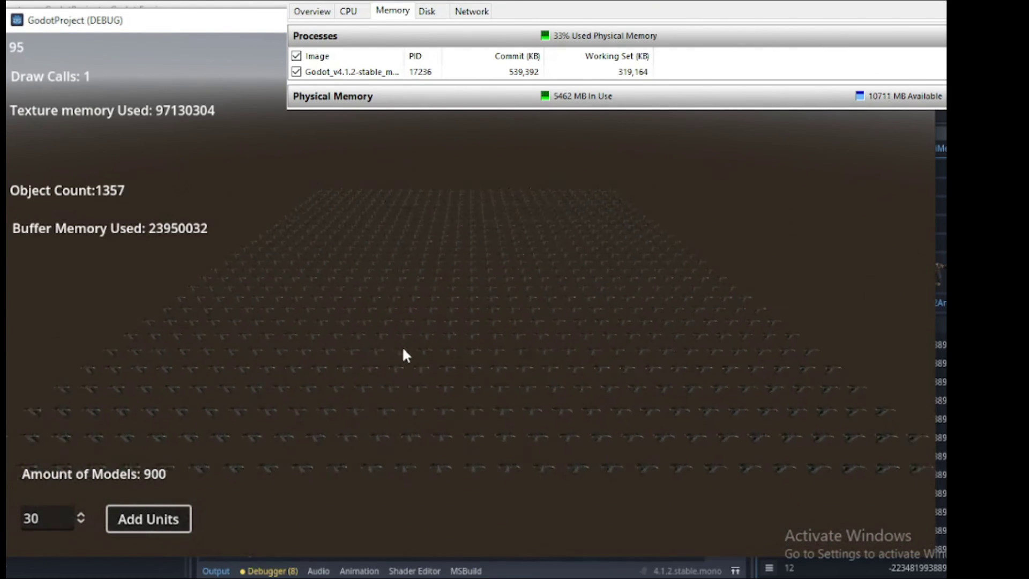
pyautogui.doubleClick(32, 517)
pyautogui.write('40')
pyautogui.click(148, 519)
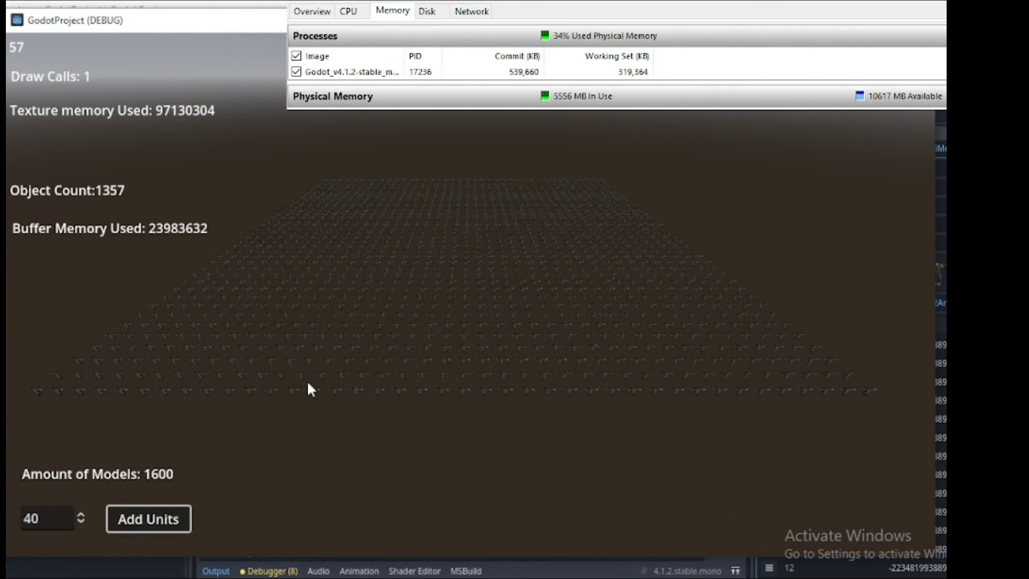
# - Set the unit amount to 50 and spawn the textured-pants mutants
pyautogui.click(35, 518)
pyautogui.write('500')
pyautogui.click(148, 519)
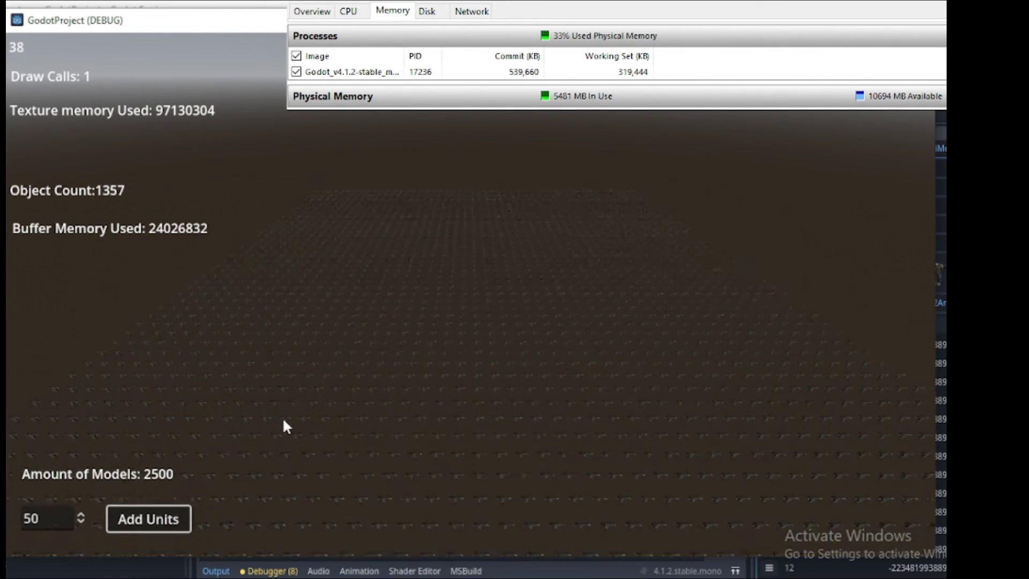
# - Set the unit amount to 100 for the textured-pants mutants
pyautogui.click(38, 518)
pyautogui.write('100')
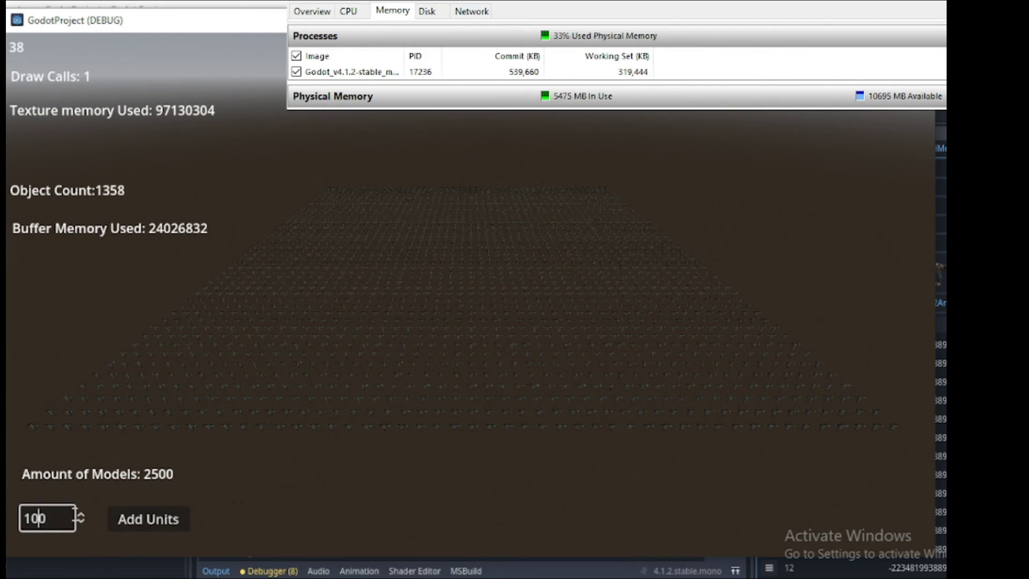